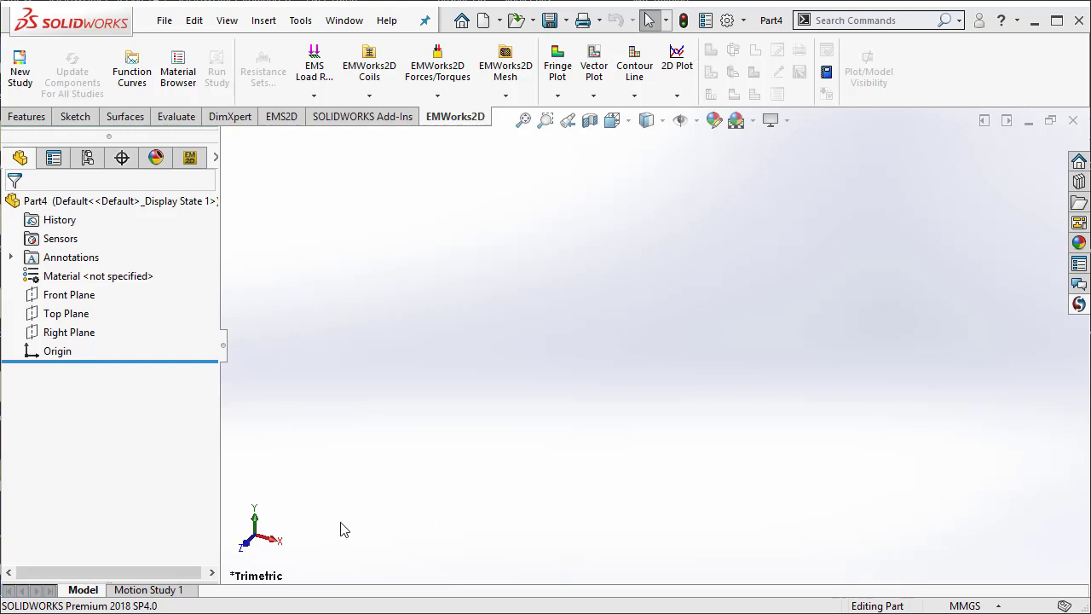
# Start a sketch on the Front Plane and draw a corner rectangle from the origin.
pyautogui.rightClick(71, 298)
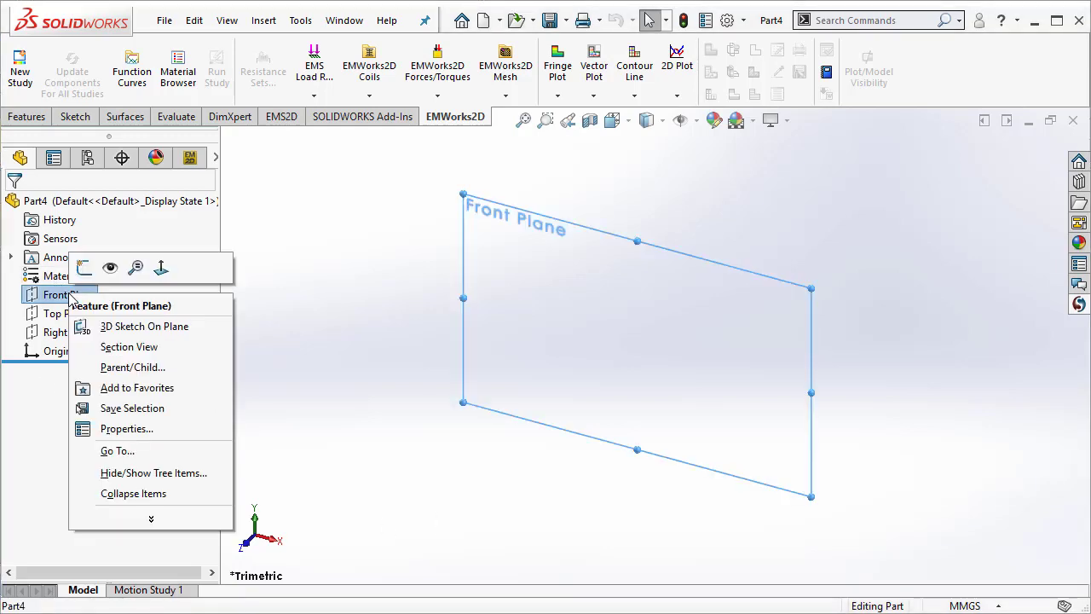
pyautogui.click(76, 266)
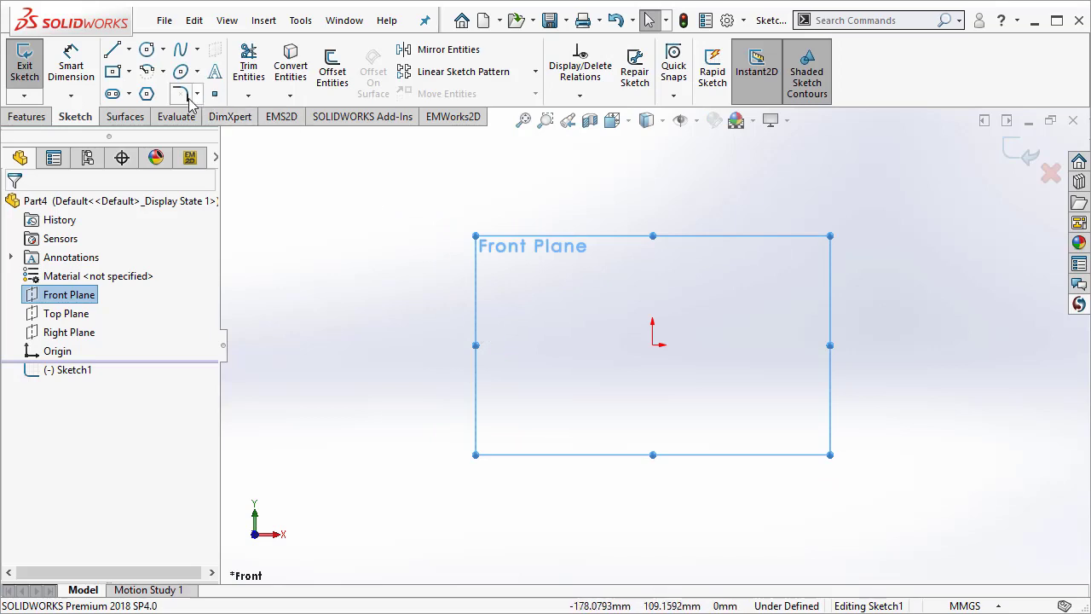
pyautogui.click(129, 72)
pyautogui.click(162, 72)
pyautogui.click(128, 72)
pyautogui.click(192, 93)
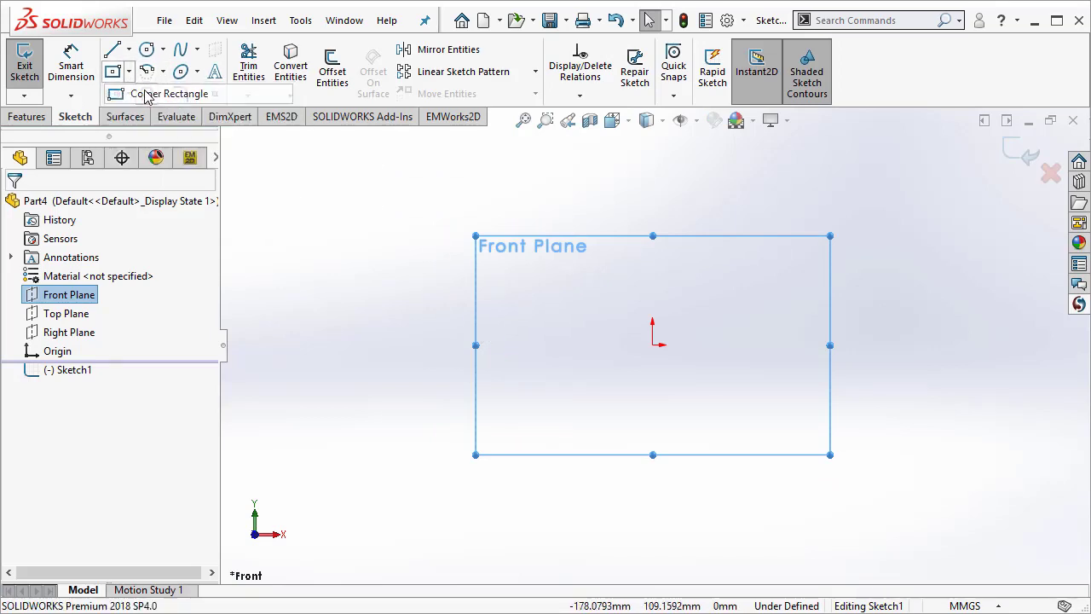
pyautogui.click(653, 346)
pyautogui.click(502, 298)
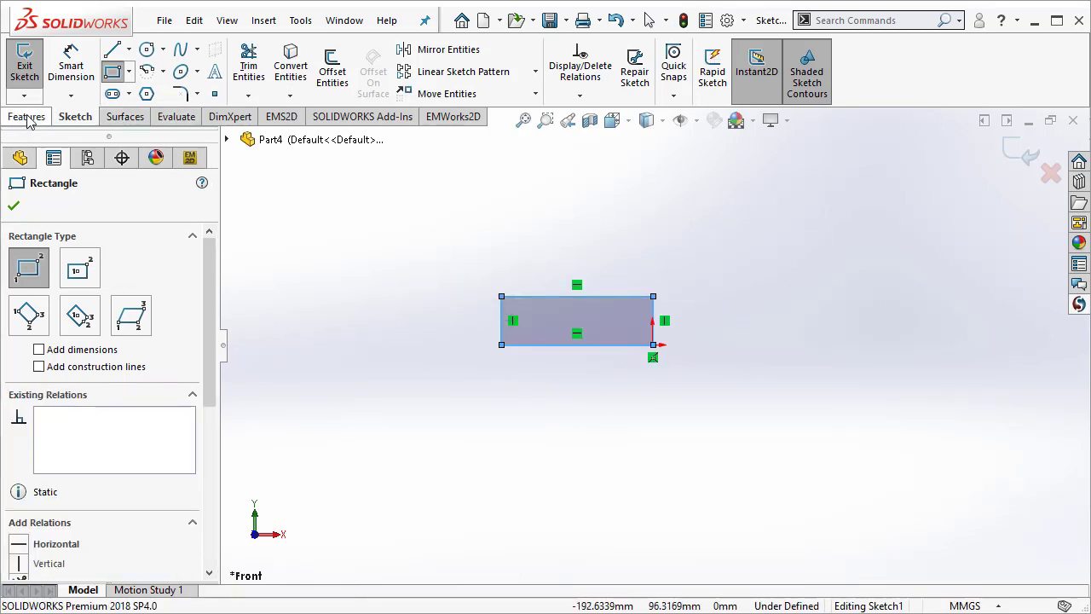
# Delete the stray small rectangle and bottom edge, then redraw the bottom edge to close the rectangle.
pyautogui.click(547, 346)
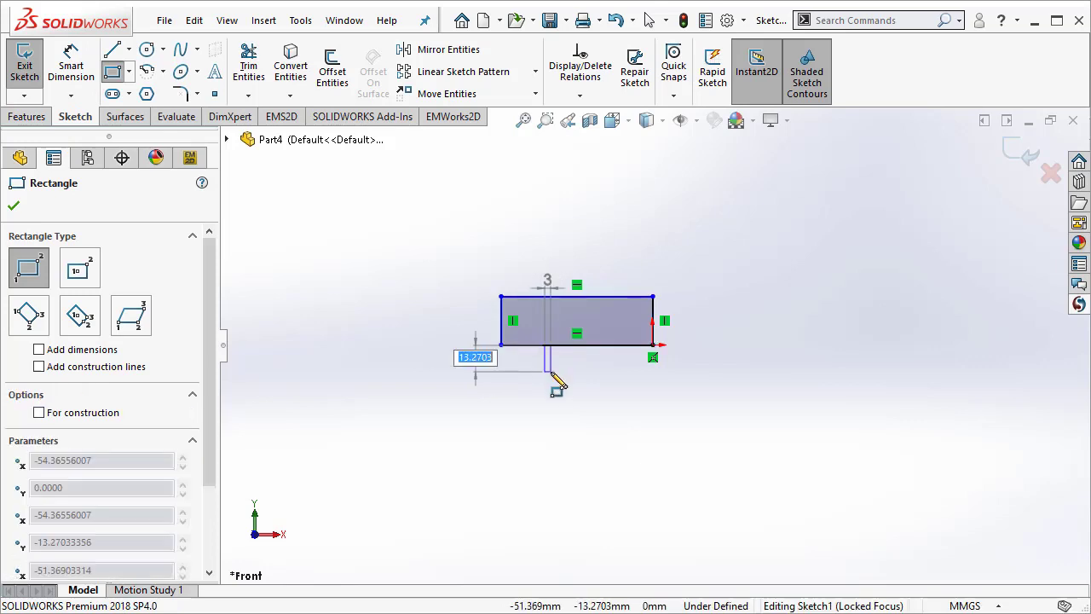
pyautogui.click(550, 372)
pyautogui.press('Escape')
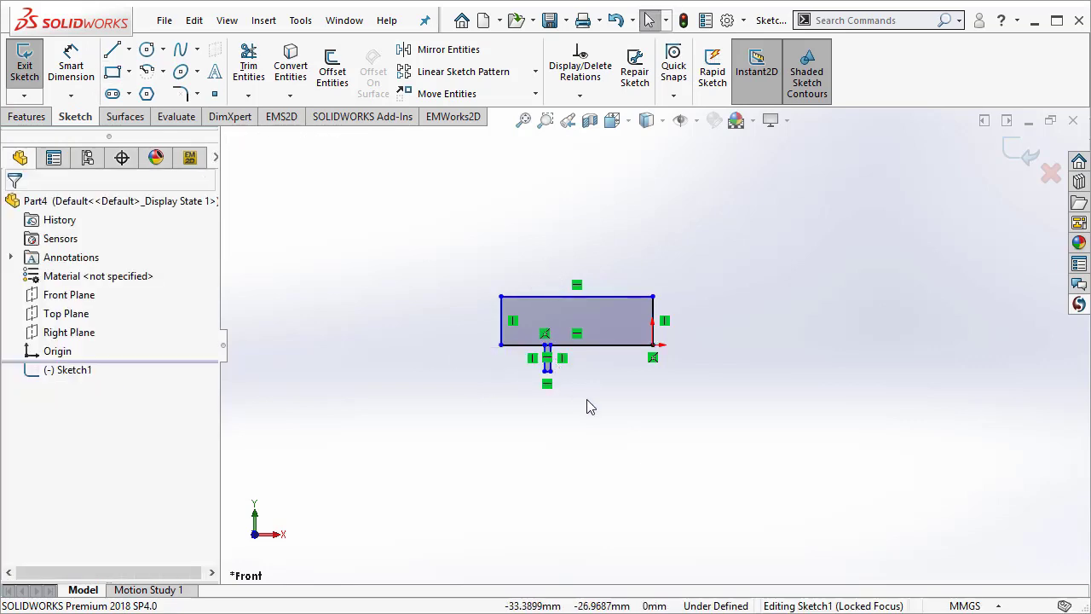
pyautogui.moveTo(590, 406); pyautogui.dragTo(528, 345)
pyautogui.press('Delete')
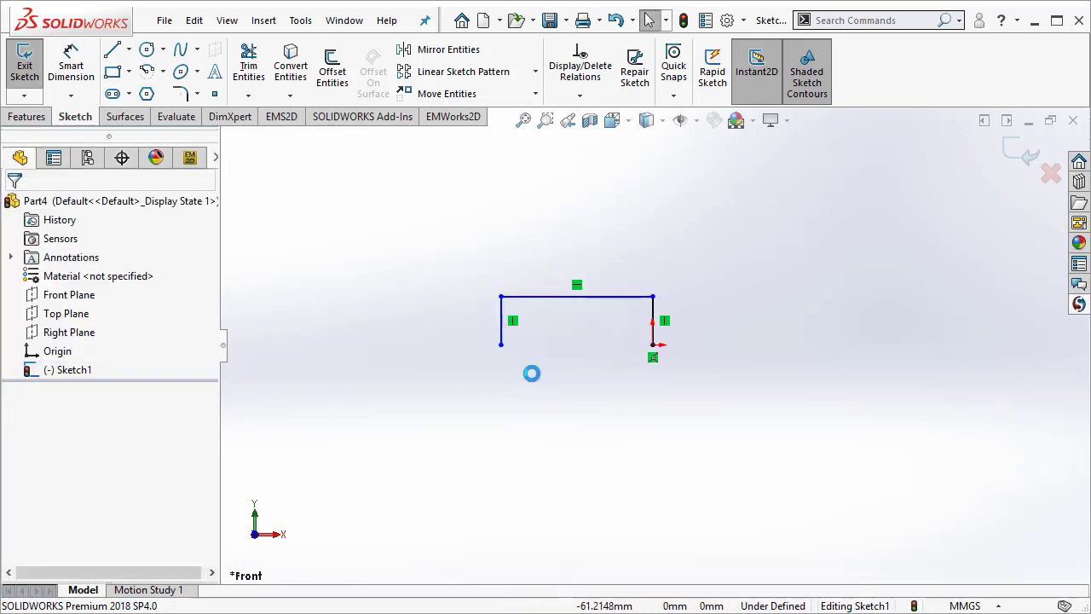
pyautogui.click(111, 49)
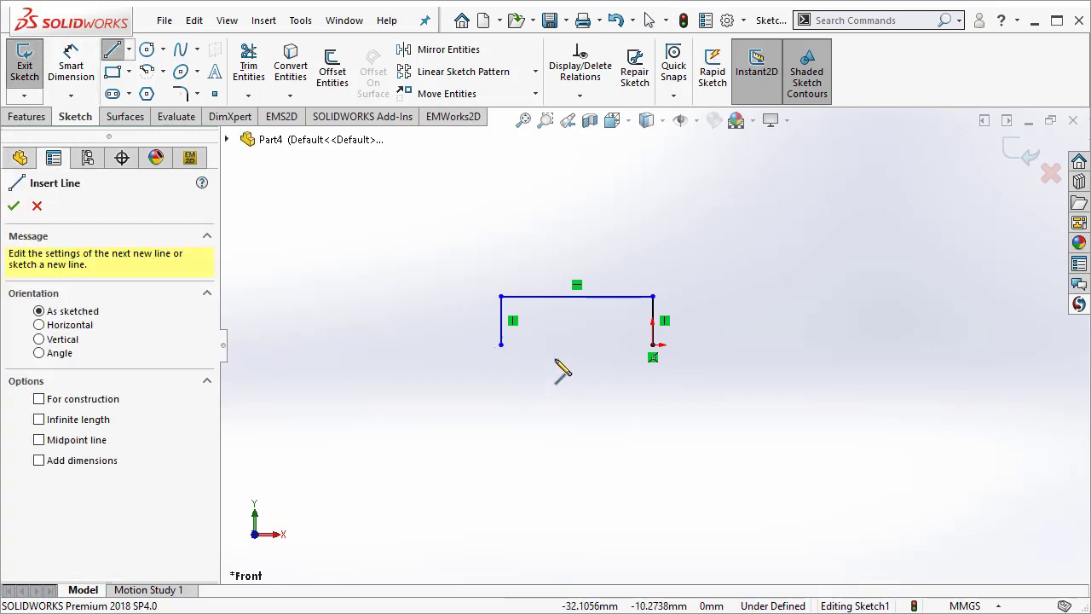
pyautogui.click(500, 345)
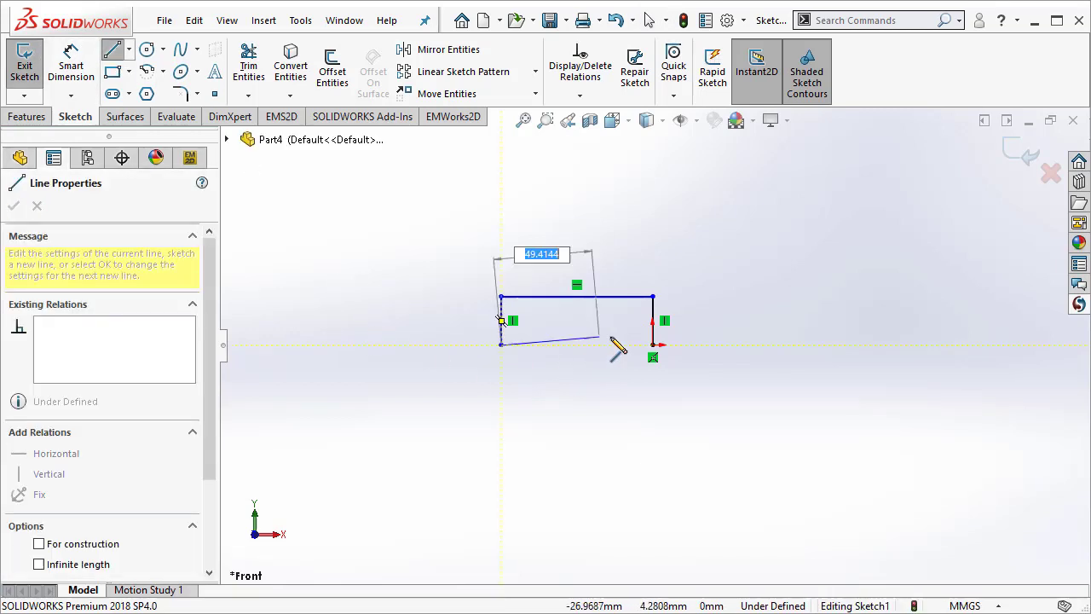
pyautogui.click(653, 344)
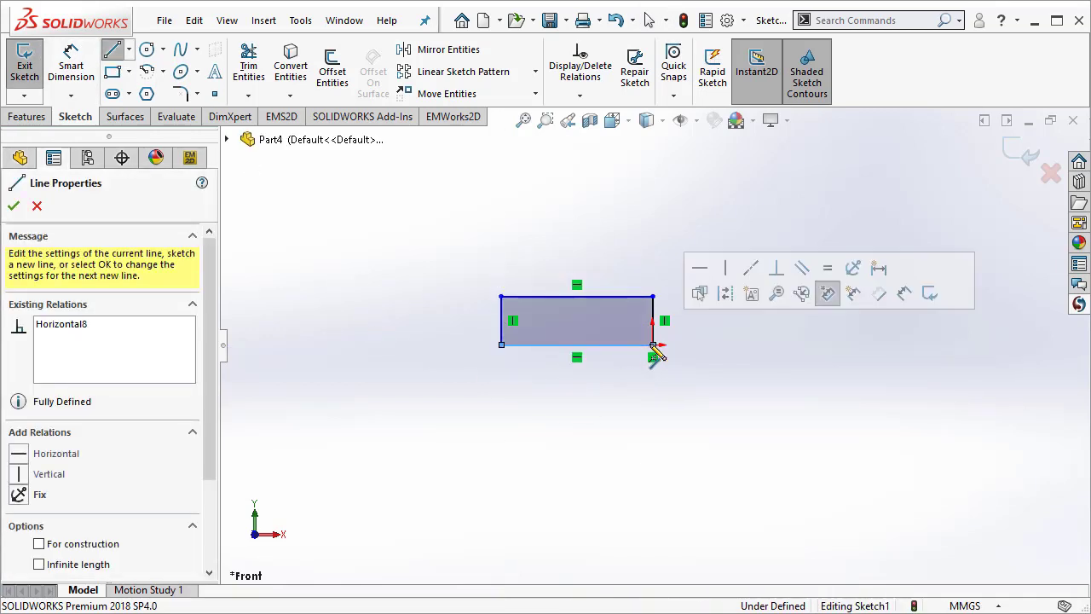
# Dimension the rectangle's bottom edge to 30 mm and its left edge to 10 mm.
pyautogui.click(75, 67)
pyautogui.click(607, 345)
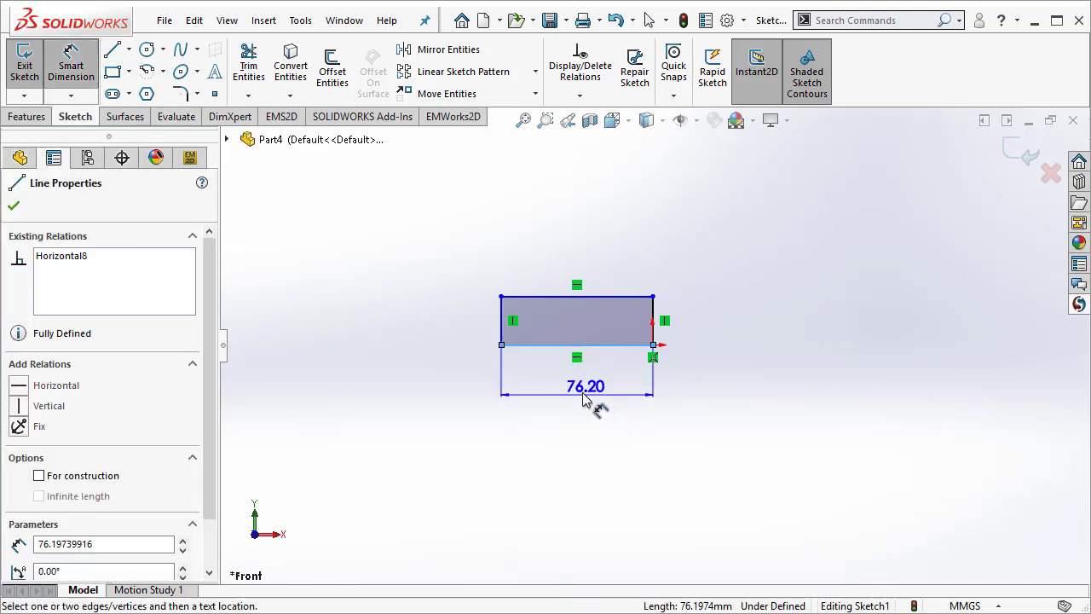
pyautogui.click(582, 399)
pyautogui.write('3')
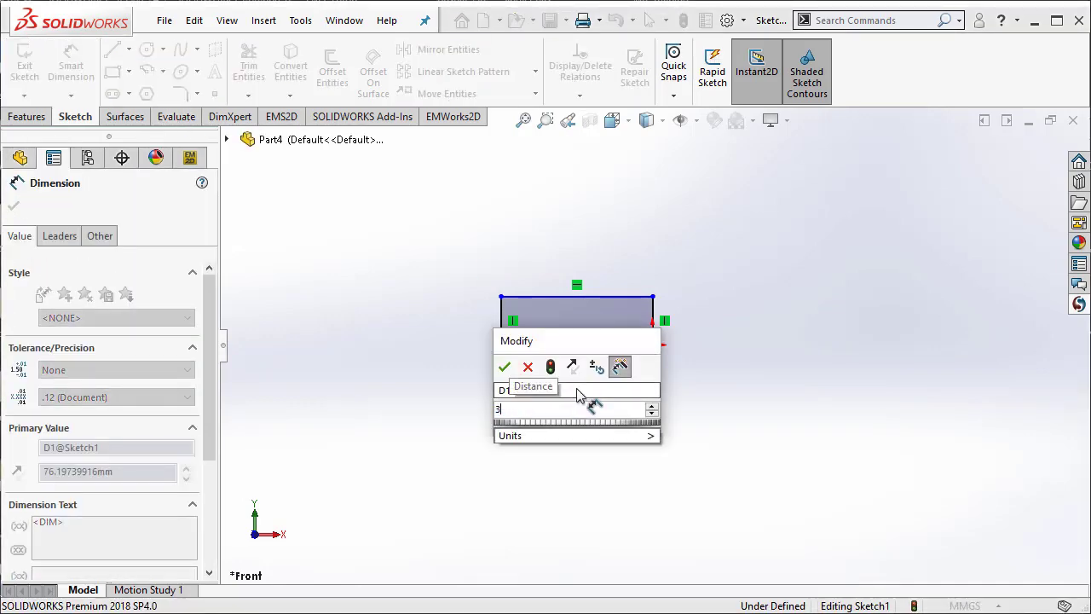
pyautogui.write('0')
pyautogui.press('Return')
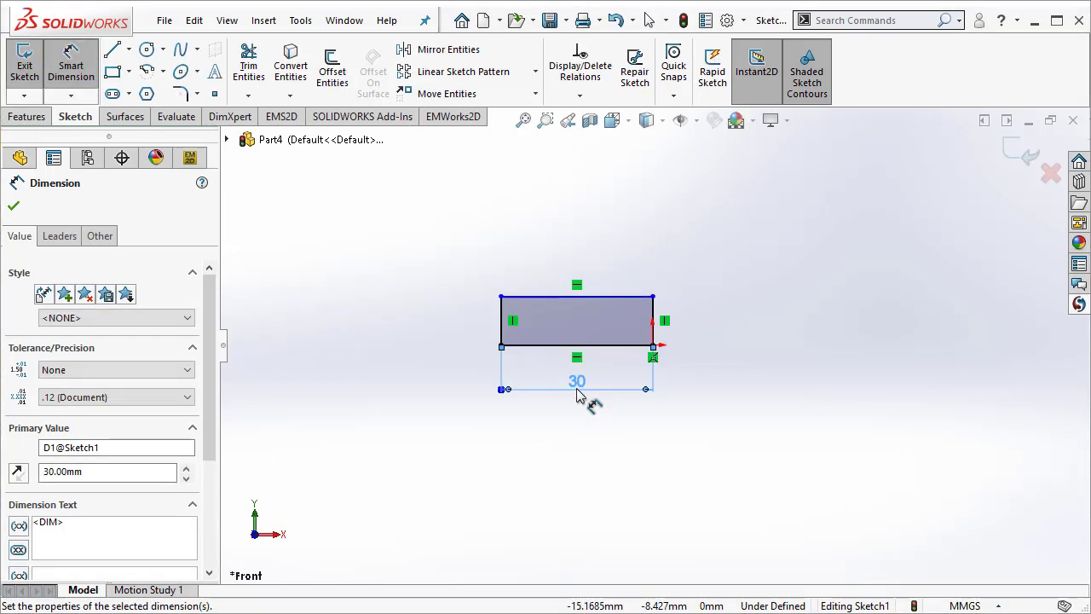
pyautogui.click(501, 320)
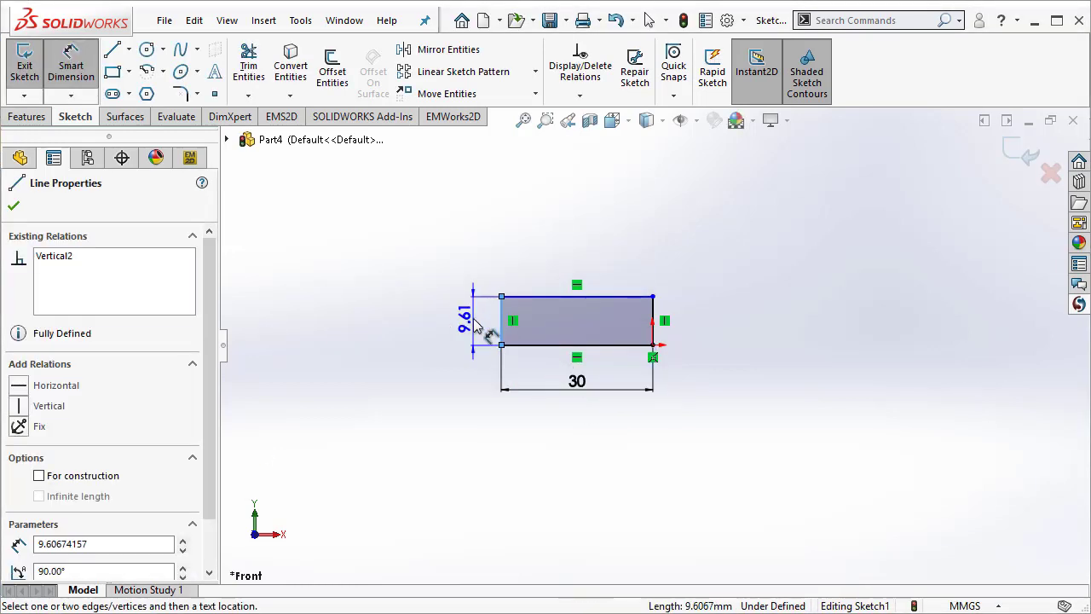
pyautogui.click(477, 329)
pyautogui.write('1')
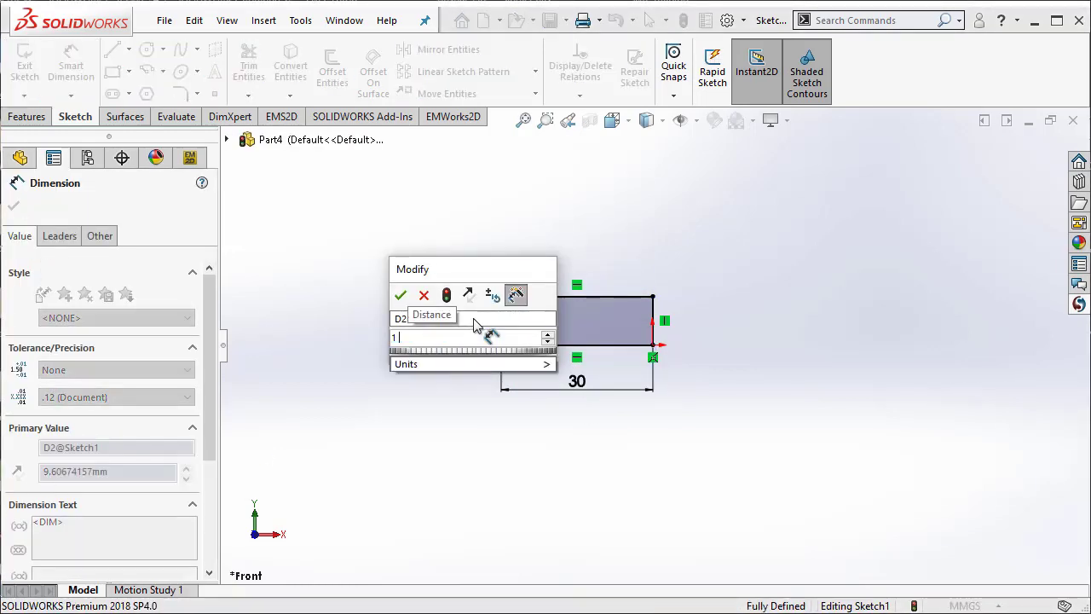
pyautogui.write('0')
pyautogui.press('Return')
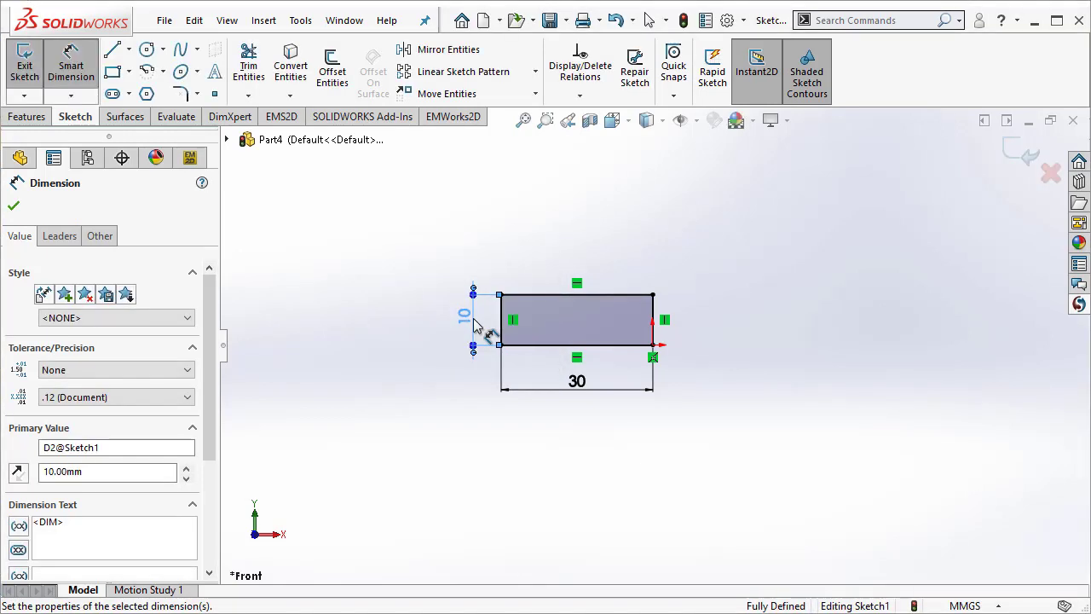
pyautogui.press('z')
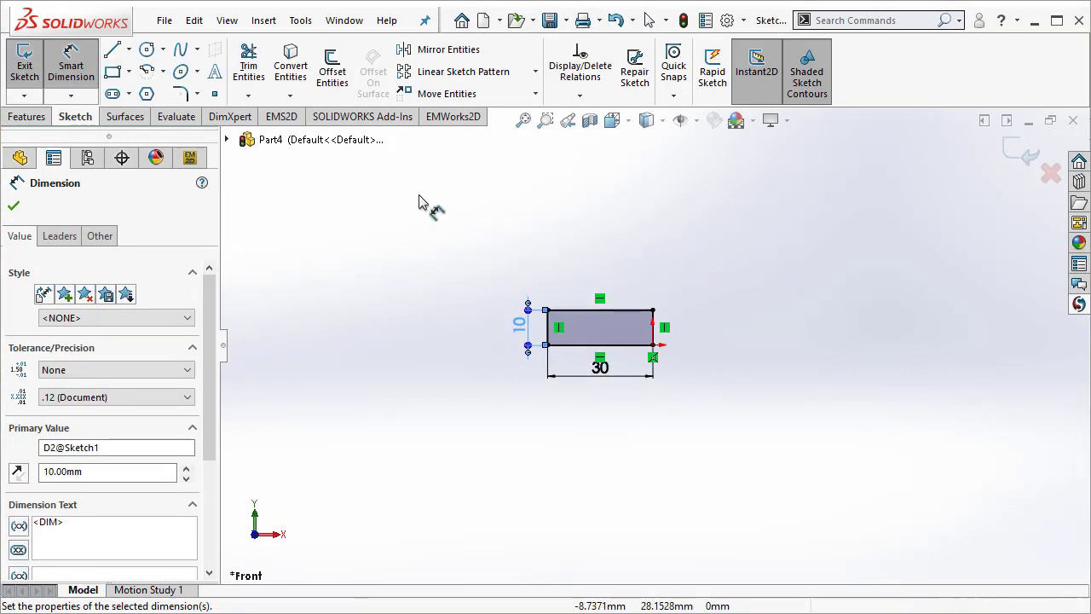
# Draw a tall corner rectangle up and to the right of the first one.
pyautogui.click(113, 74)
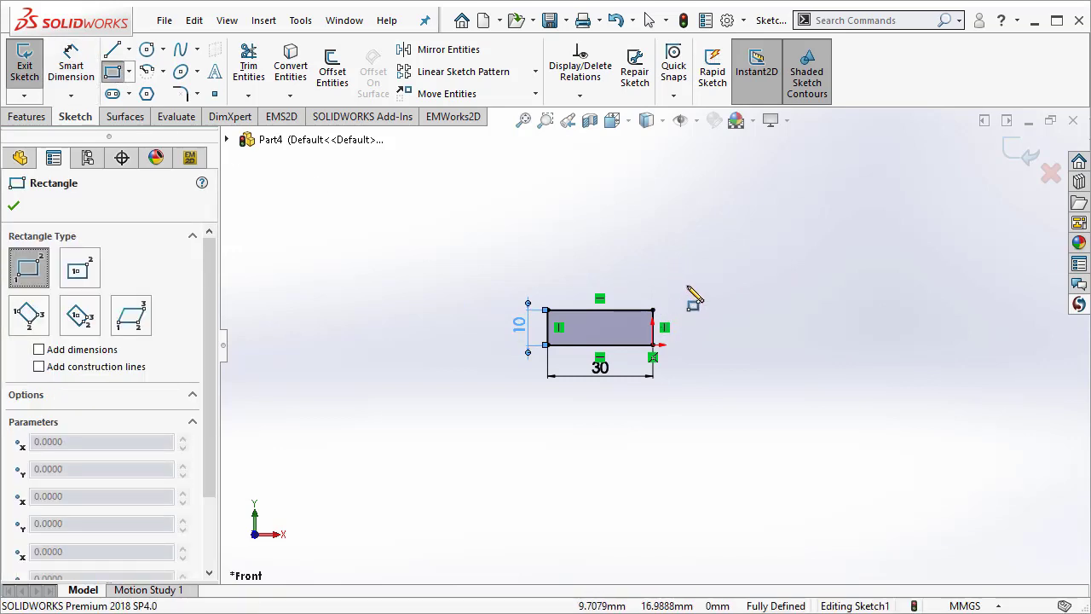
pyautogui.click(688, 286)
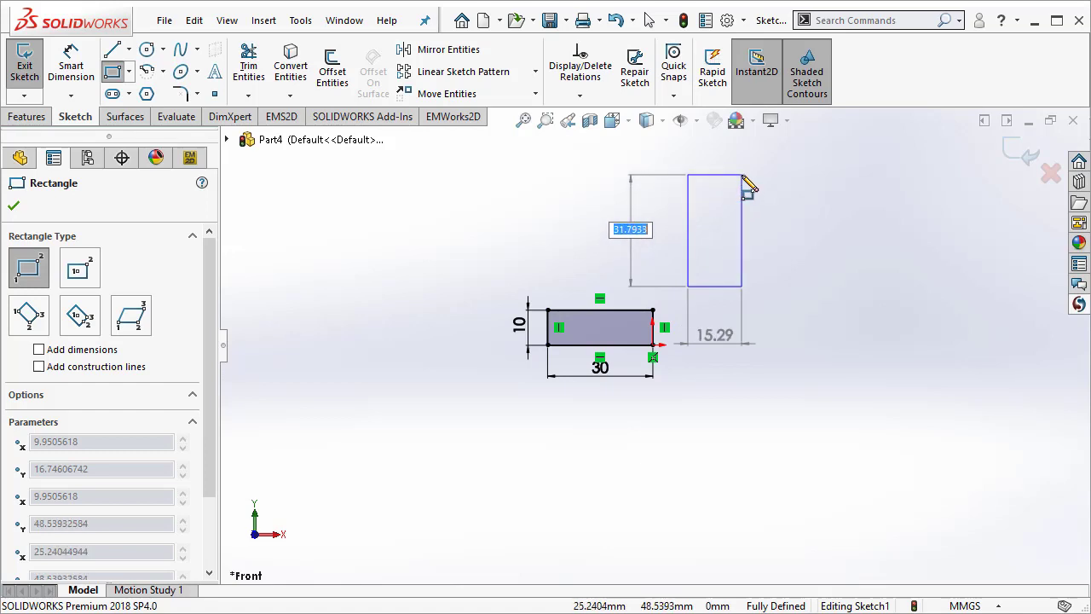
pyautogui.click(742, 161)
pyautogui.press('Escape')
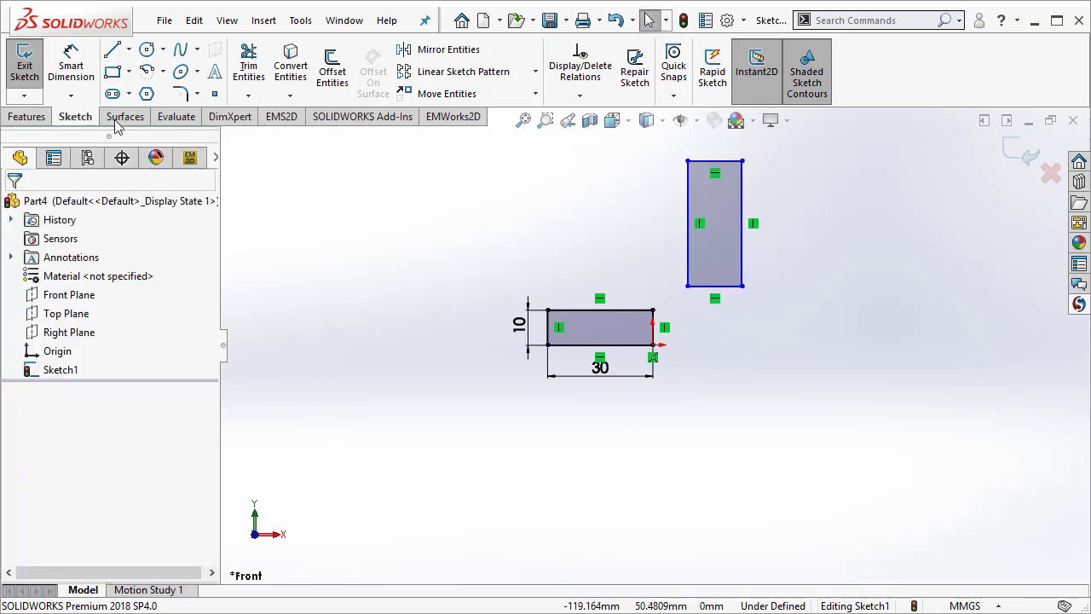
# Dimension the tall rectangle's right edge to 3 cm and its bottom edge to 10 mm.
pyautogui.click(744, 235)
pyautogui.click(776, 243)
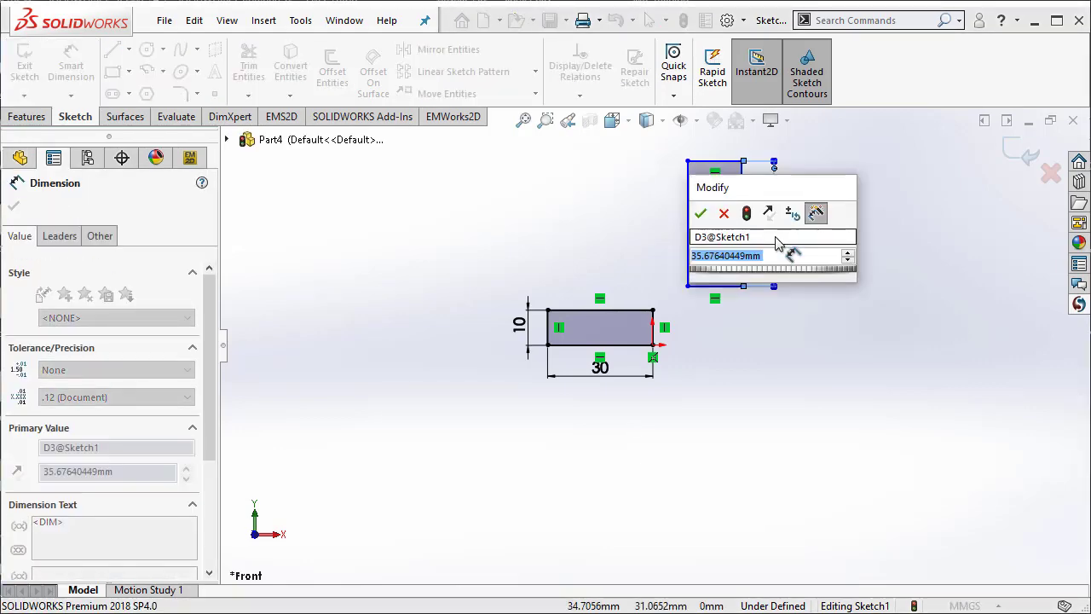
pyautogui.write('3 cm')
pyautogui.press('Return')
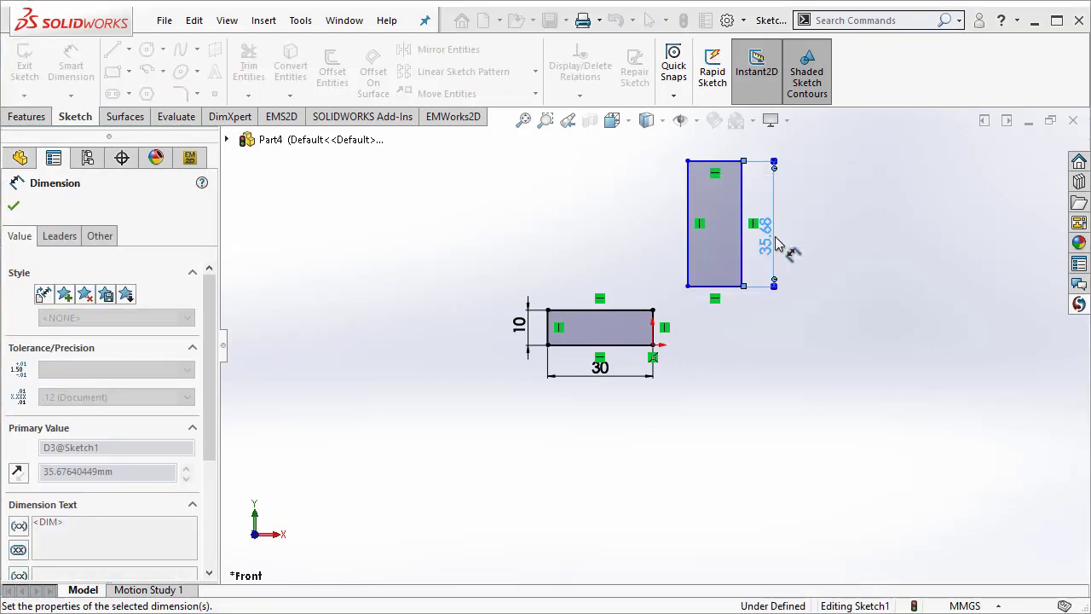
pyautogui.click(704, 291)
pyautogui.click(718, 315)
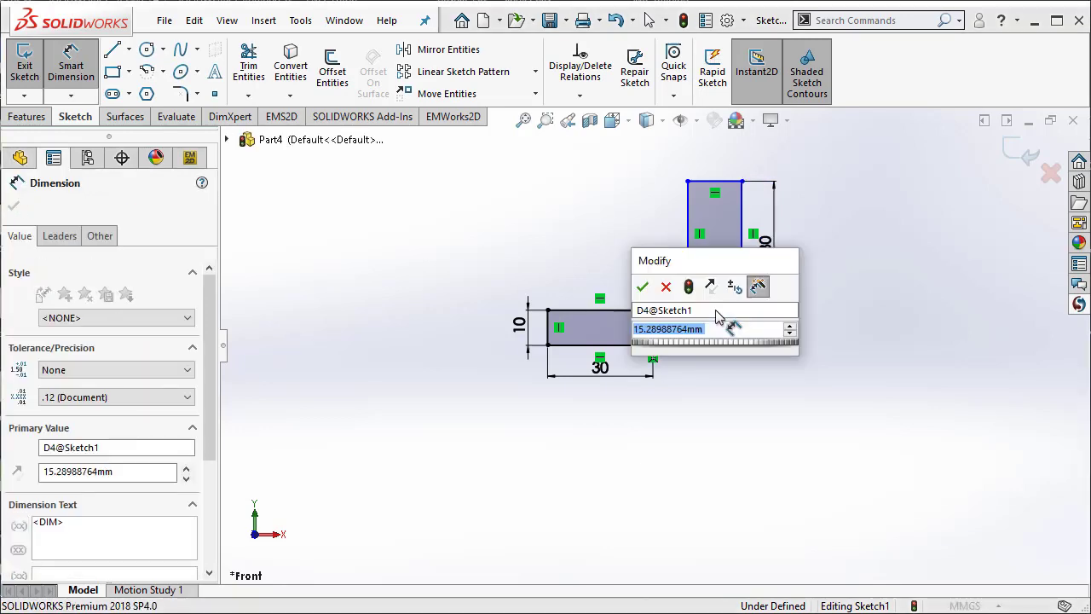
pyautogui.write('10')
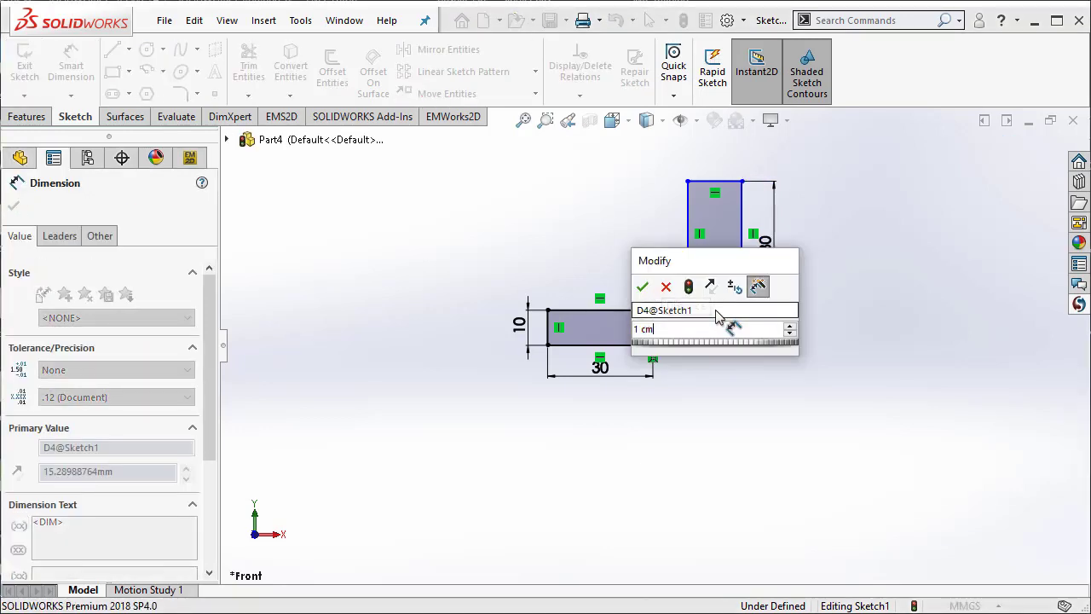
pyautogui.press('Return')
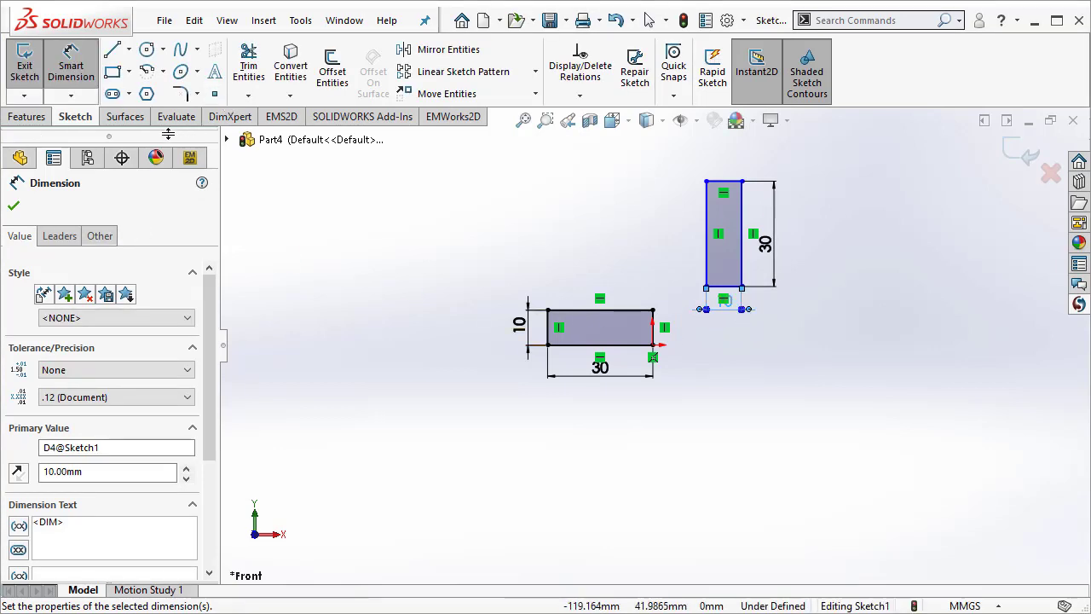
# Create a Planar Surface from the current sketch, making both rectangles flat surface bodies.
pyautogui.click(141, 120)
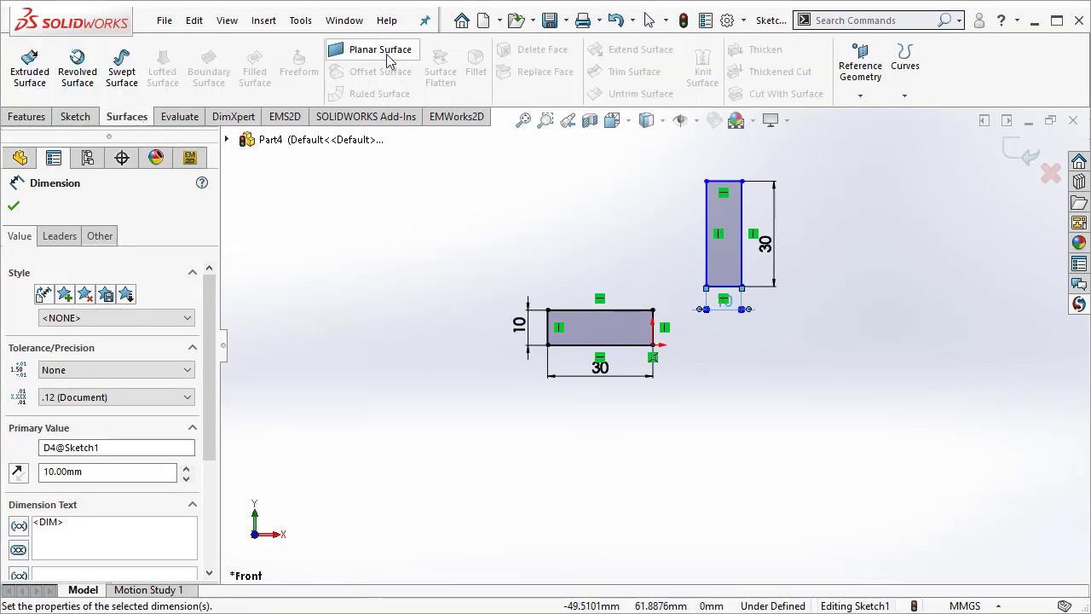
pyautogui.click(341, 50)
pyautogui.click(15, 205)
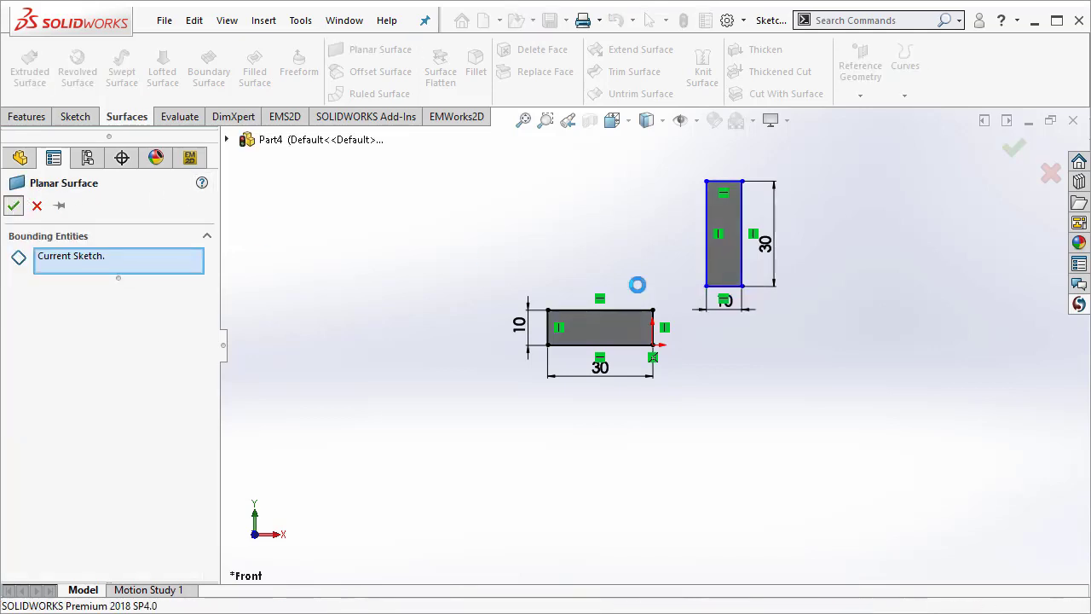
pyautogui.scroll(3, 620, 253)
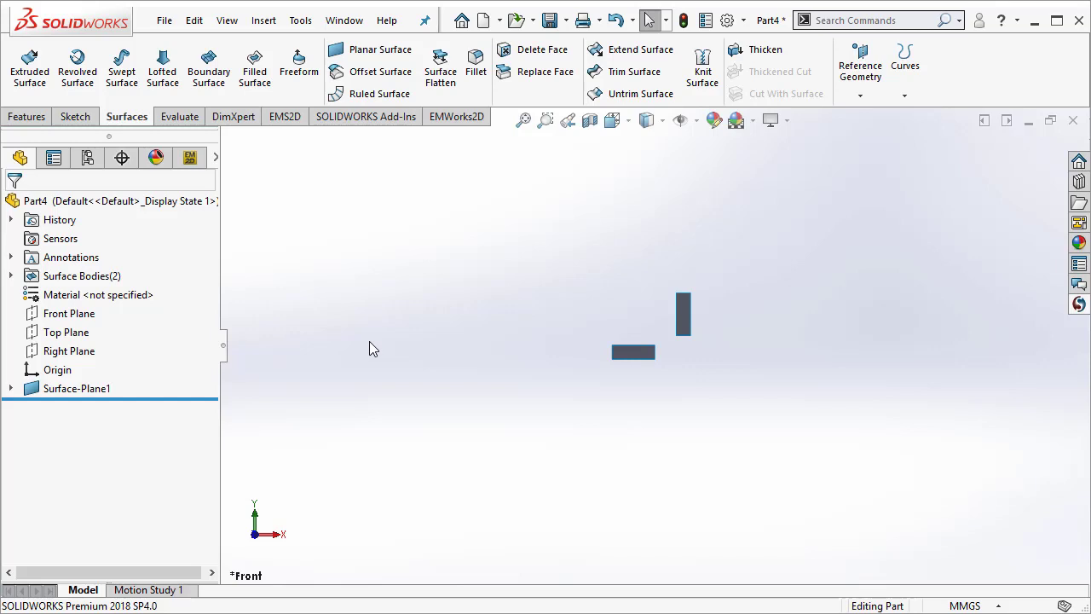
# Sketch a large corner rectangle on the Front Plane enclosing both magnets.
pyautogui.rightClick(68, 314)
pyautogui.click(89, 285)
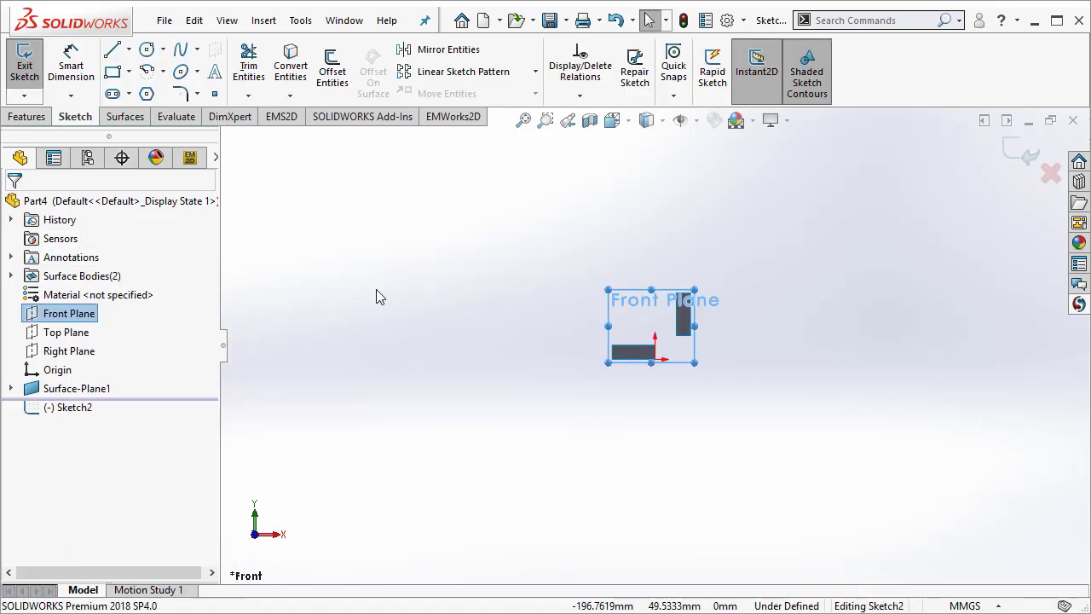
pyautogui.click(113, 74)
pyautogui.click(468, 211)
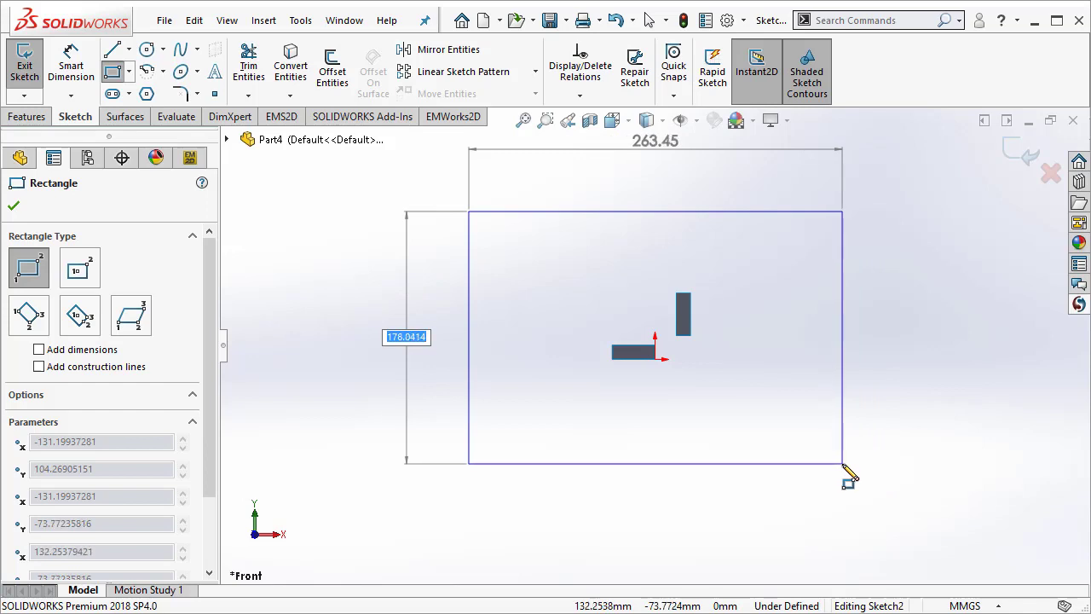
pyautogui.click(842, 464)
pyautogui.press('Escape')
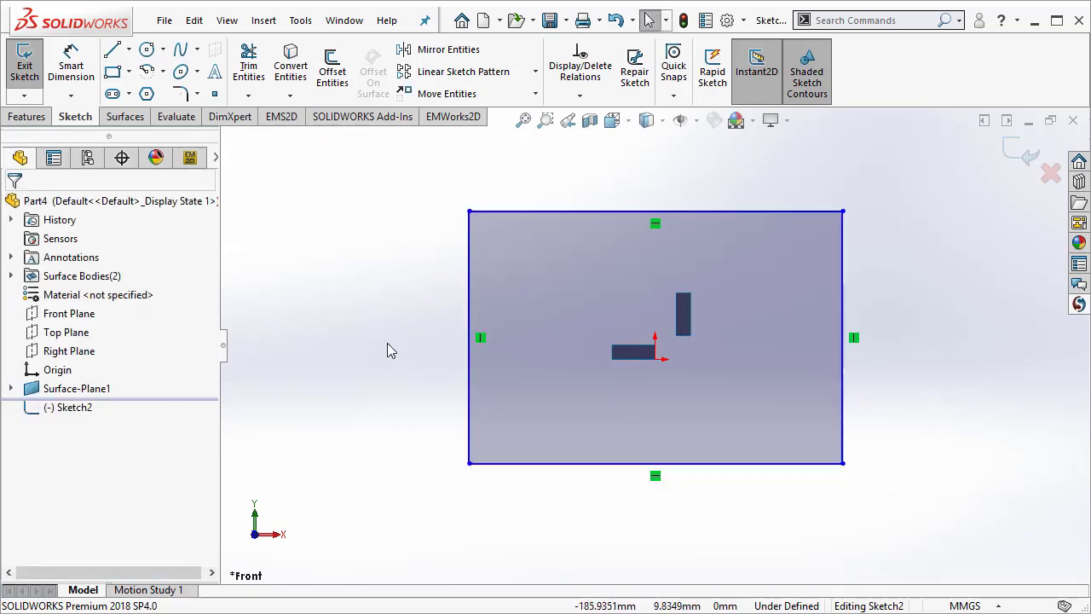
# Convert the edges of the tall and horizontal magnets into sketch lines.
pyautogui.scroll(-5, 682, 376)
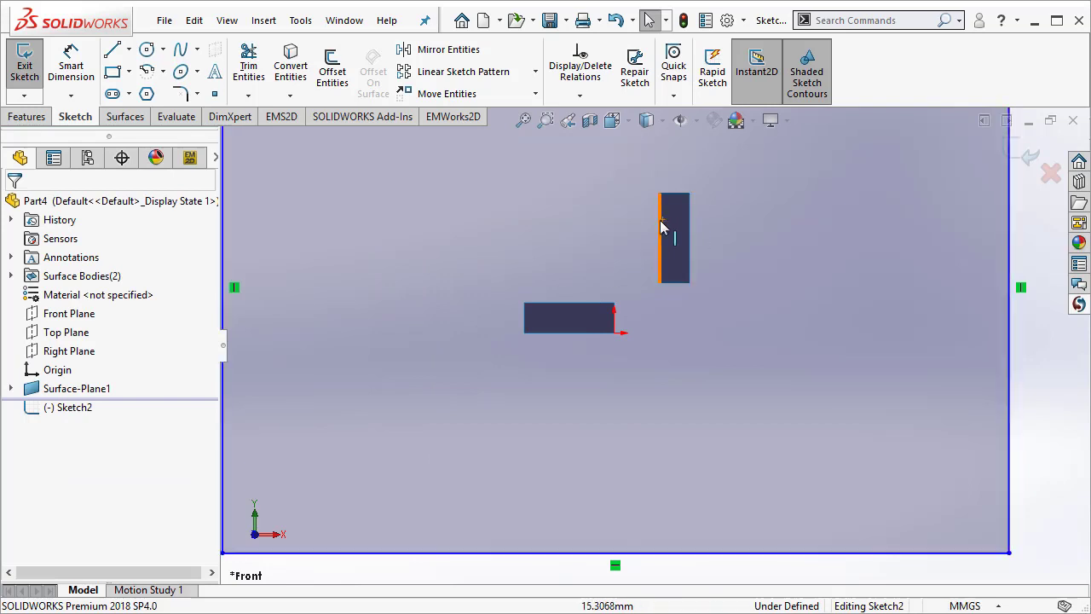
pyautogui.click(662, 252)
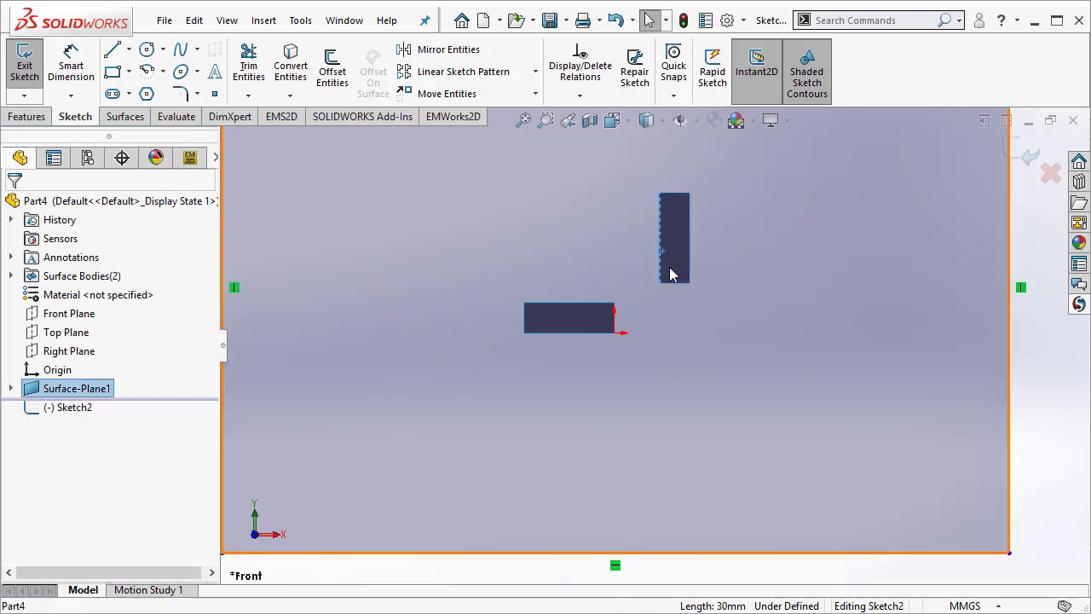
pyautogui.keyDown('ctrl'); pyautogui.click(682, 282); pyautogui.keyUp('ctrl')
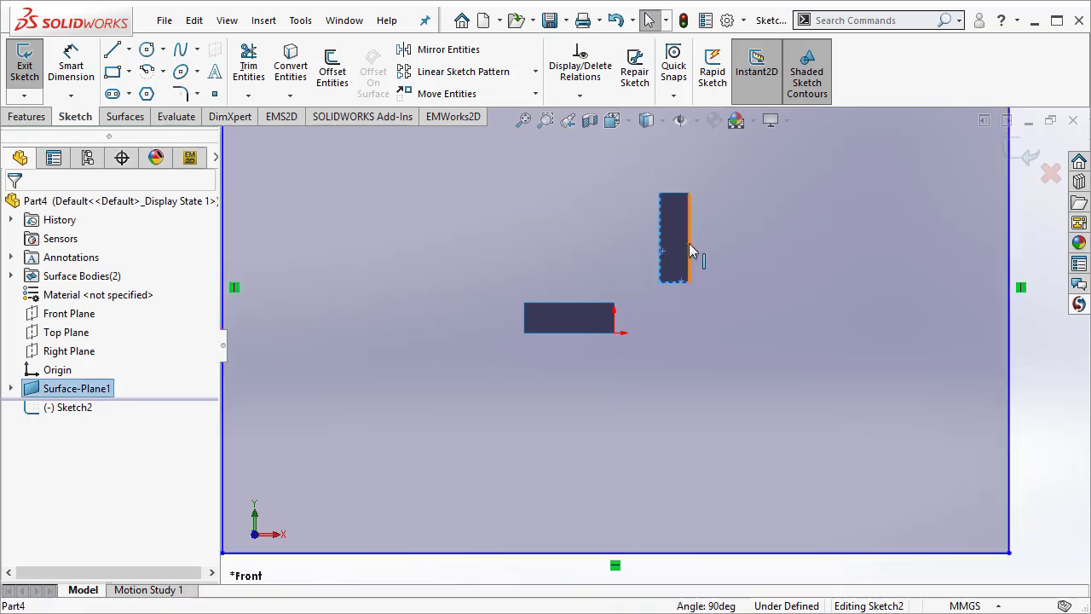
pyautogui.keyDown('ctrl'); pyautogui.click(689, 243); pyautogui.keyUp('ctrl')
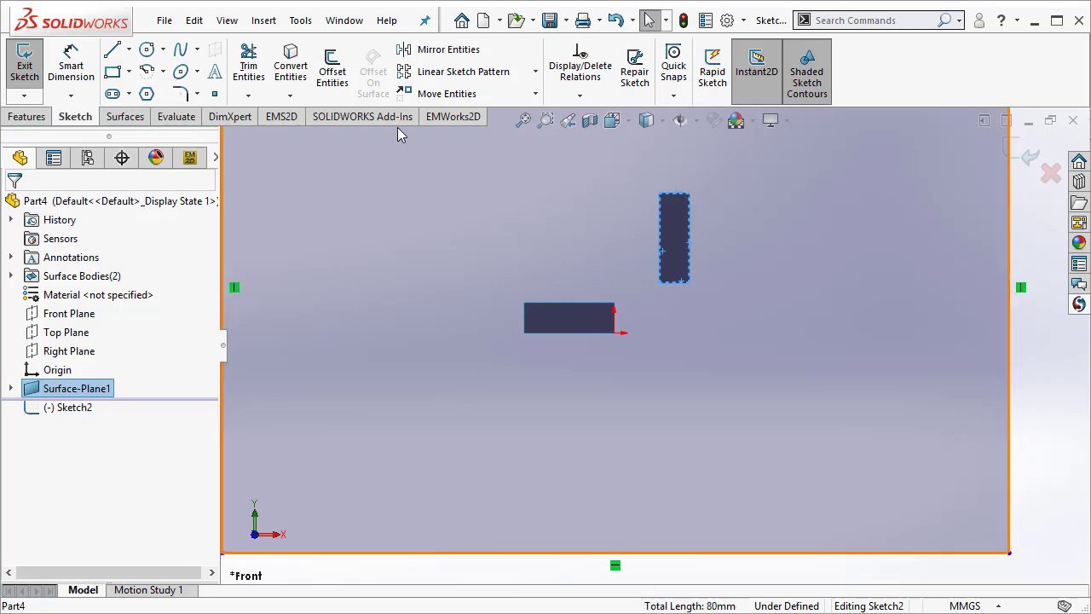
pyautogui.click(290, 72)
pyautogui.scroll(-2, 593, 287)
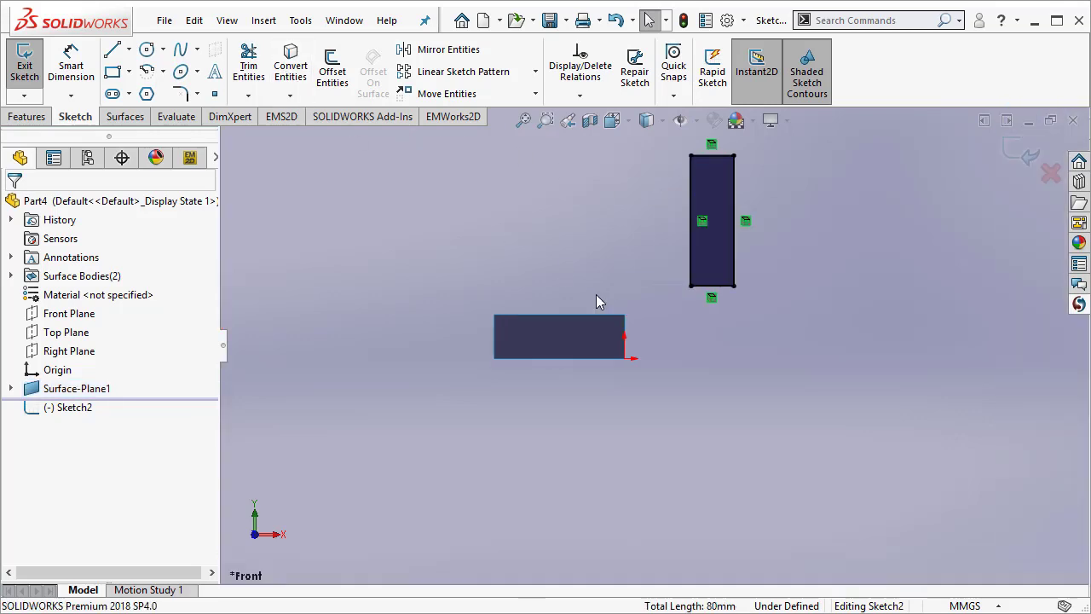
pyautogui.click(503, 339)
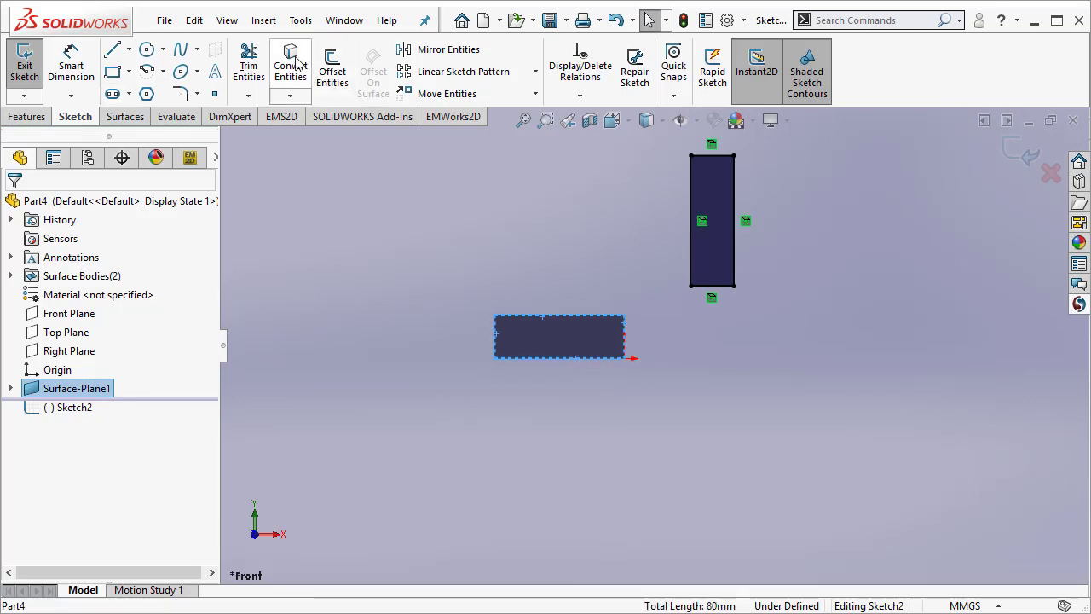
pyautogui.click(684, 381)
pyautogui.press('f')
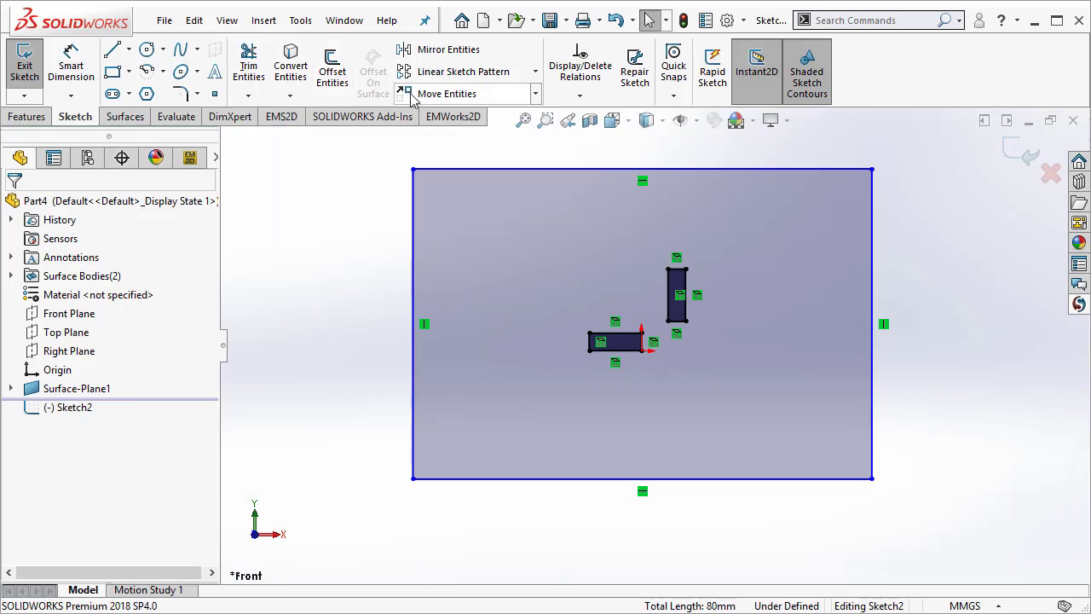
# Create Surface-Plane2 from the sketch and check the two magnet surfaces remain separate.
pyautogui.click(125, 116)
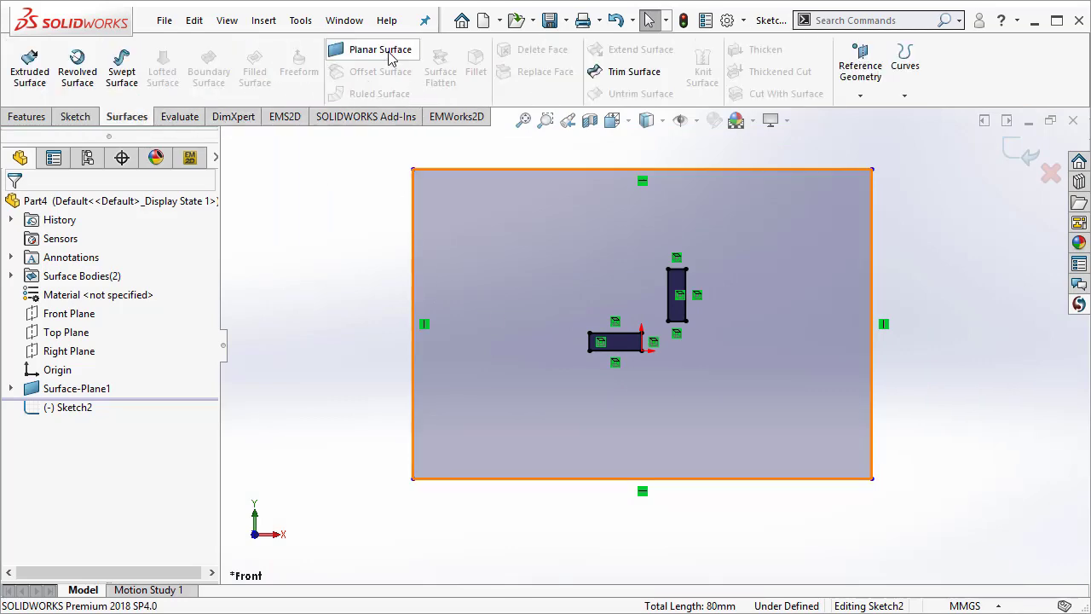
pyautogui.click(349, 51)
pyautogui.click(14, 205)
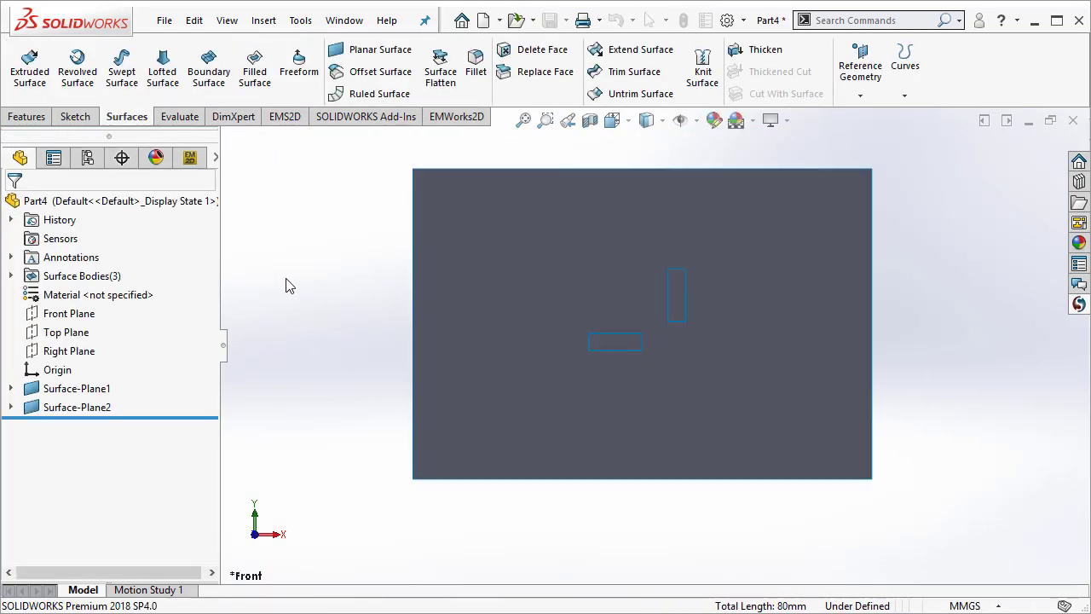
pyautogui.click(614, 346)
pyautogui.click(677, 321)
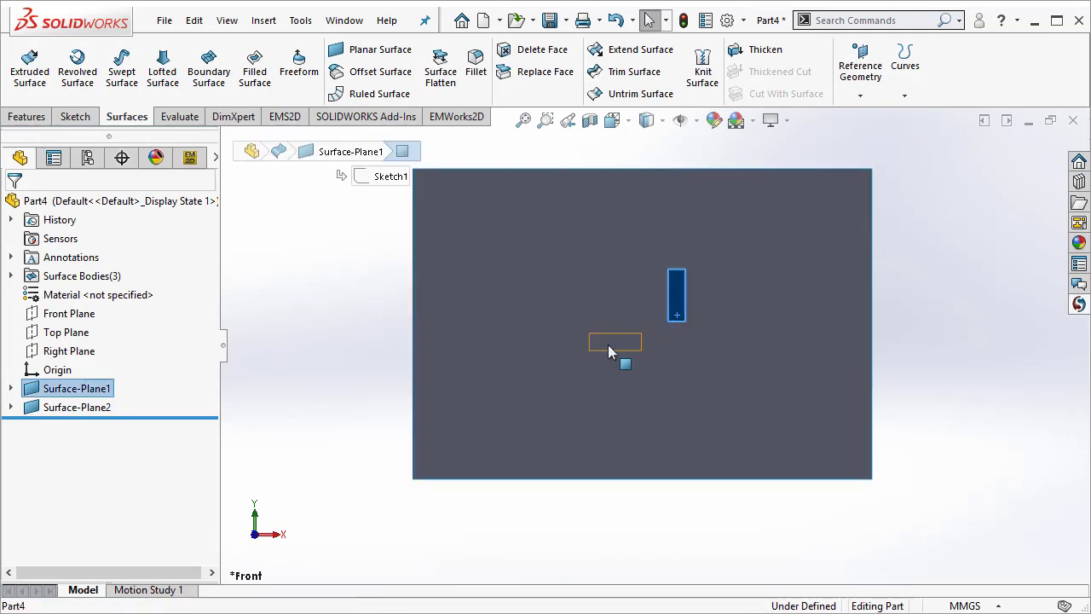
pyautogui.click(372, 409)
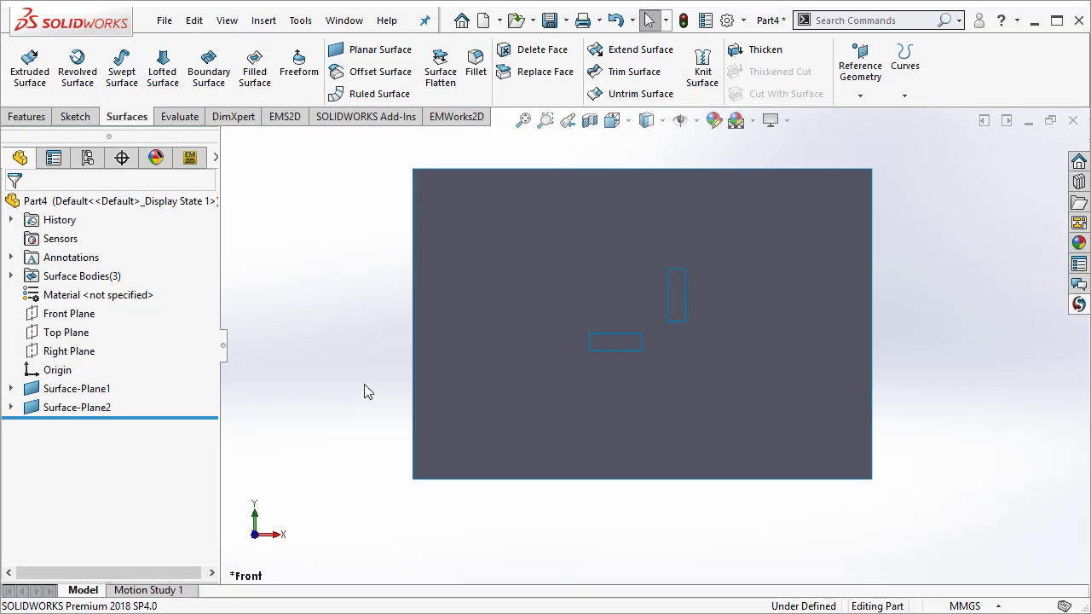
# Save the part as '2 magnets - example 2'.
pyautogui.click(550, 20)
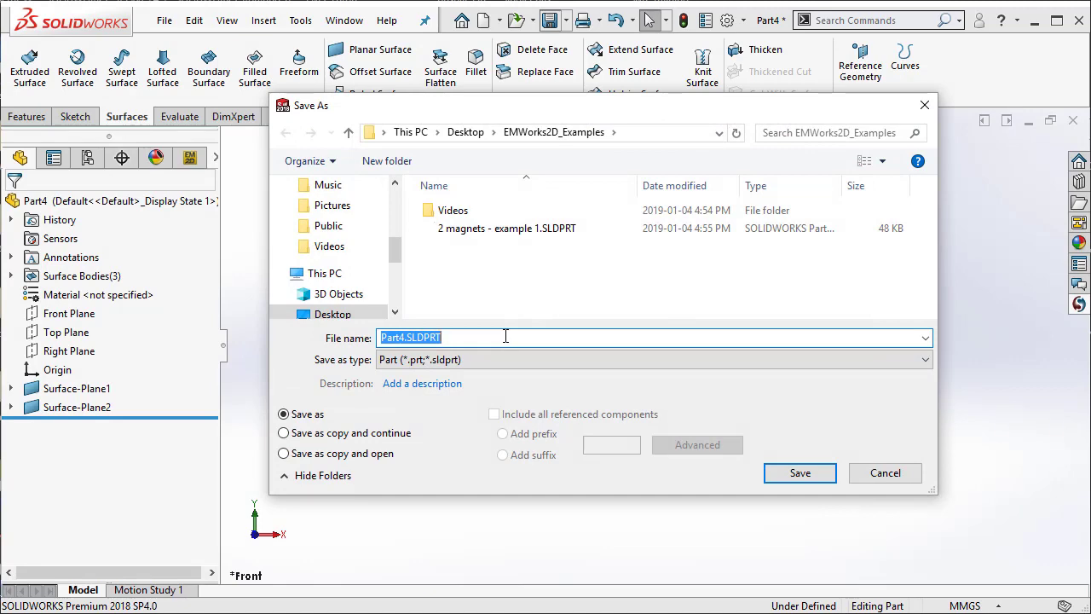
pyautogui.write('2 magnets - exa')
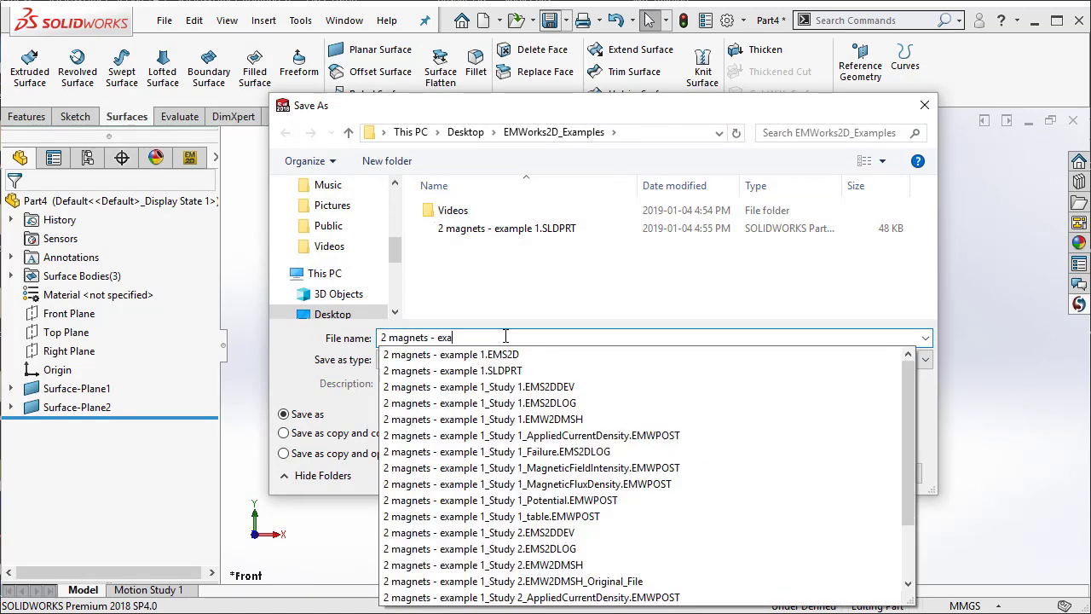
pyautogui.write('mple 2')
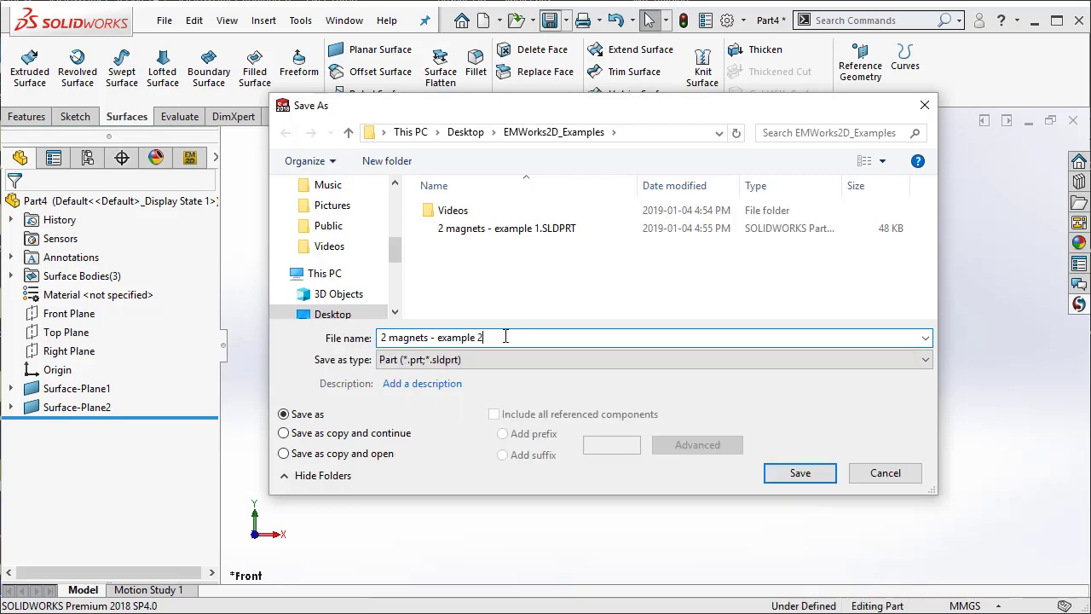
pyautogui.press('Return')
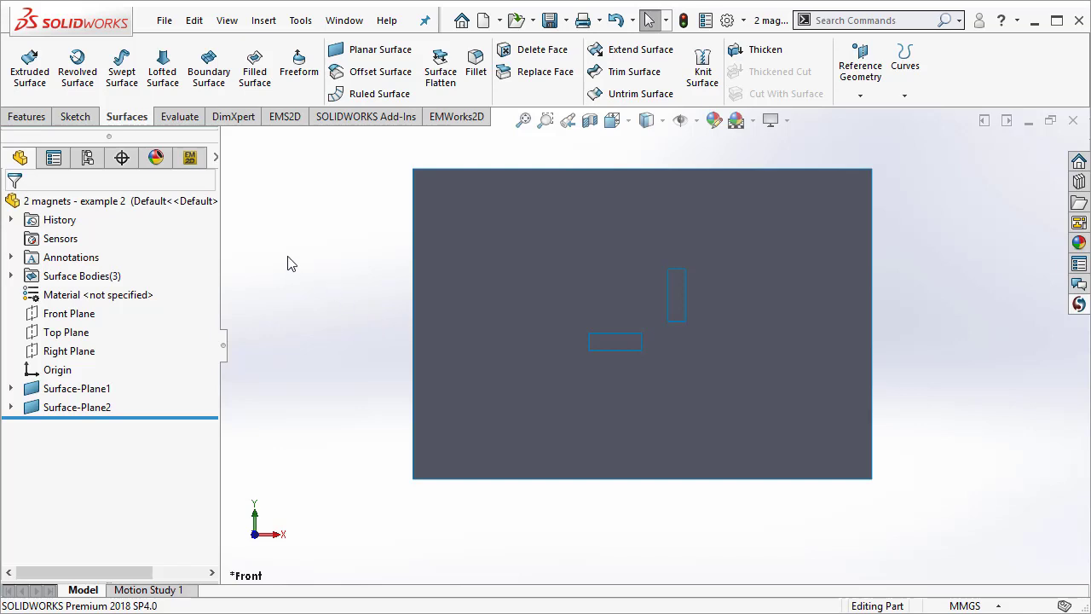
# Open the EMWorks2D tree, start a new study, check its 2D Geometry settings, then cancel.
pyautogui.click(190, 161)
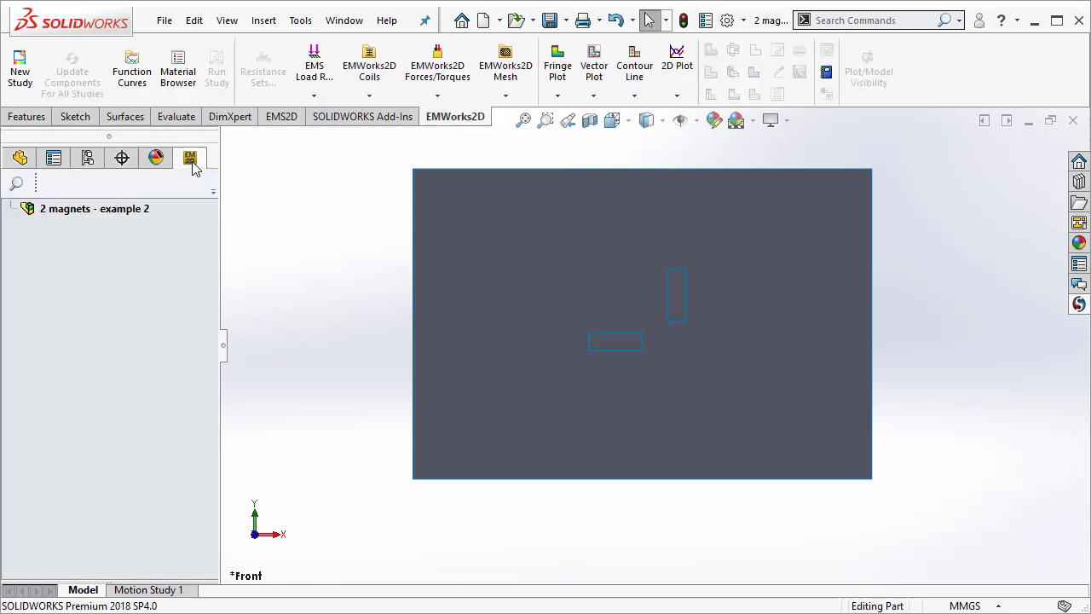
pyautogui.rightClick(115, 210)
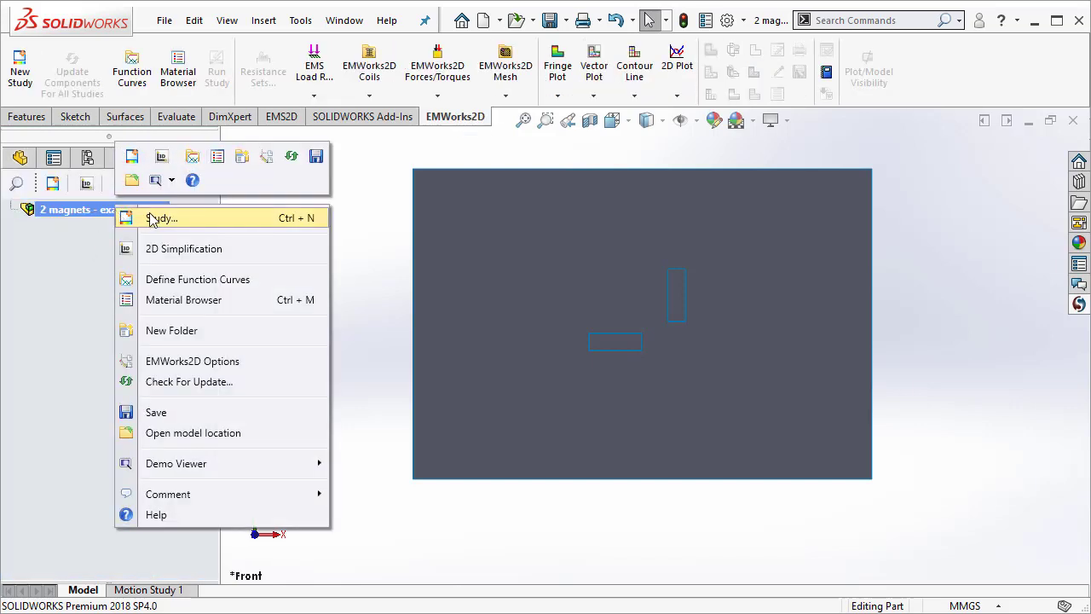
pyautogui.click(163, 220)
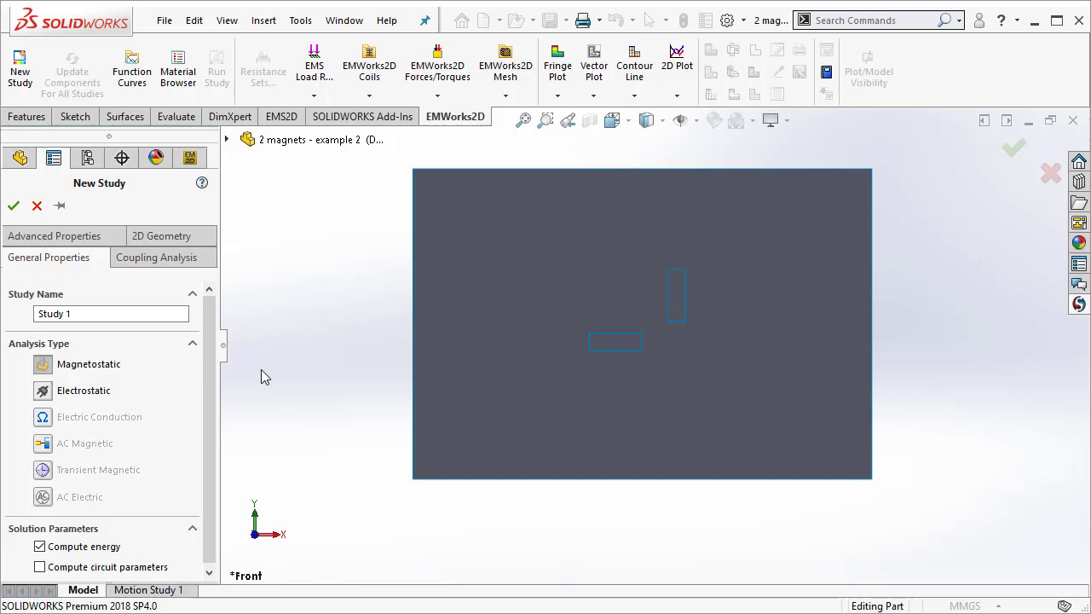
pyautogui.click(174, 239)
pyautogui.click(35, 207)
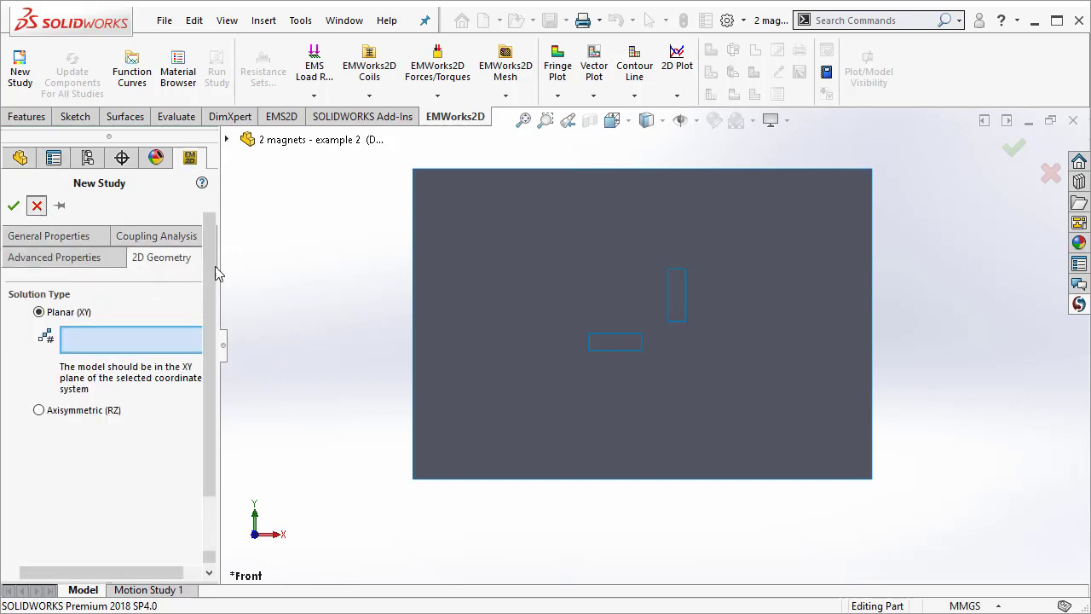
# Insert Coordinate System1 at the outer rectangle's bottom-left corner.
pyautogui.click(264, 20)
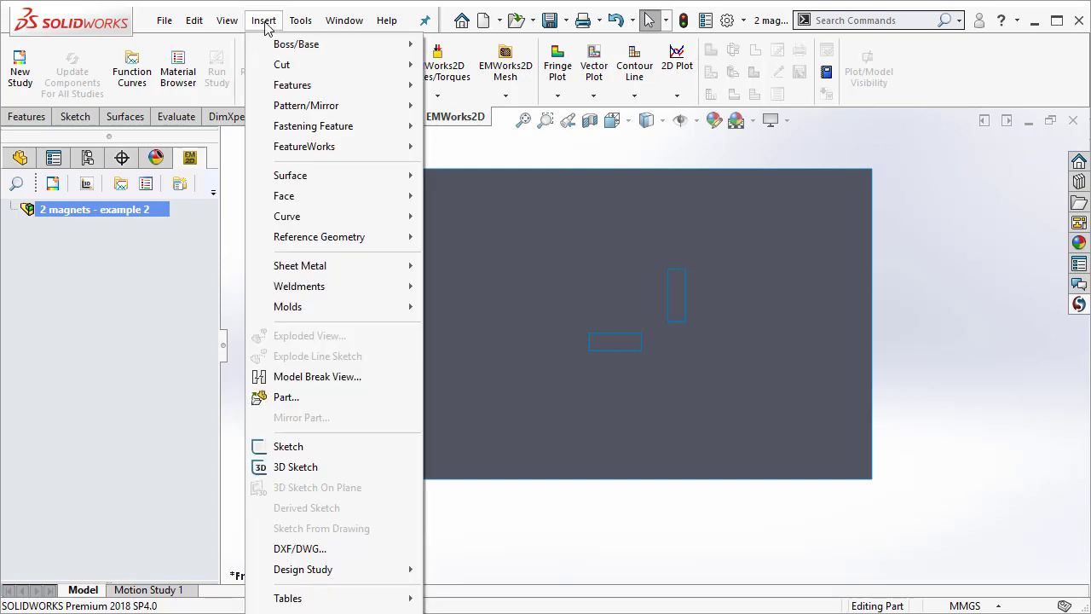
pyautogui.moveTo(334, 244)
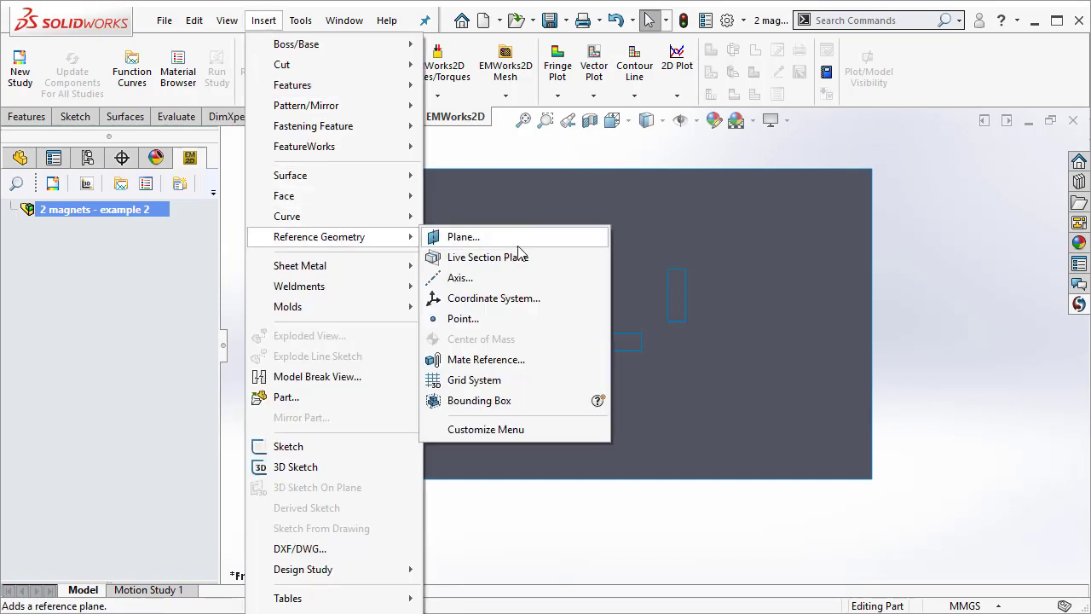
pyautogui.click(503, 300)
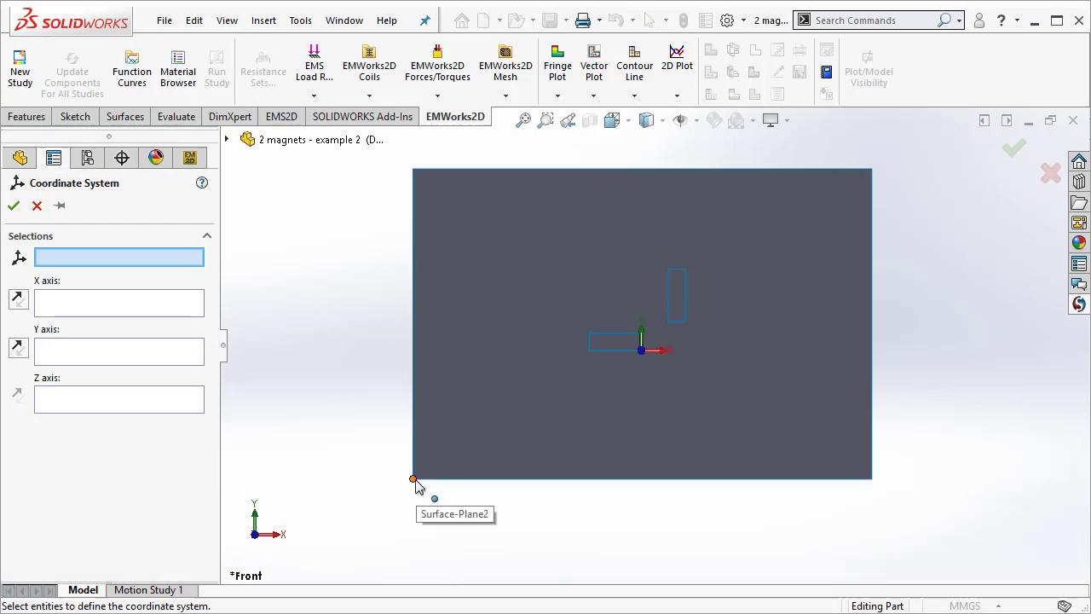
pyautogui.click(415, 481)
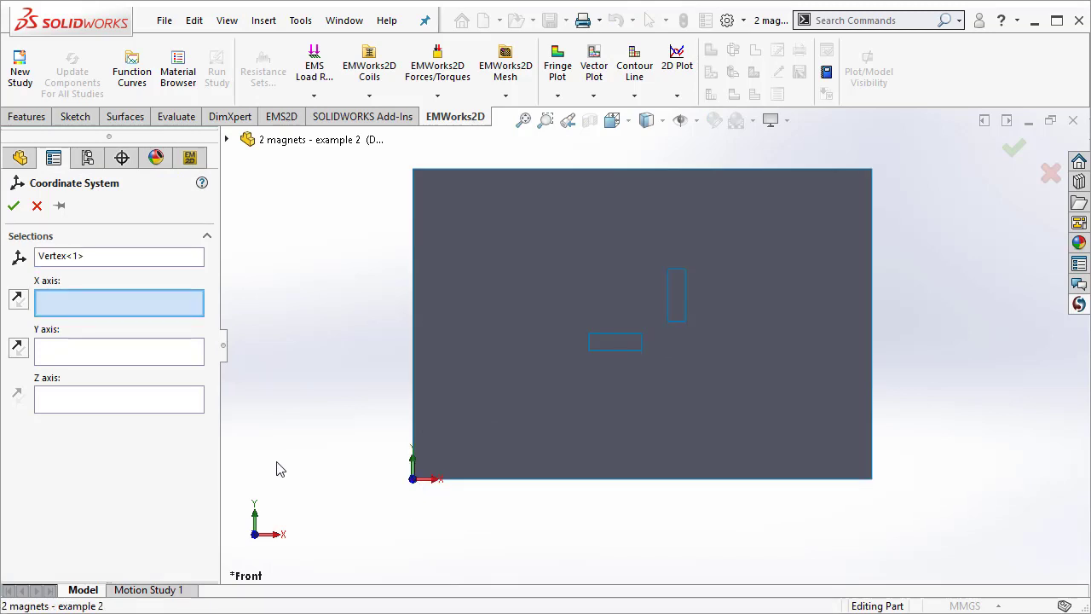
pyautogui.click(14, 206)
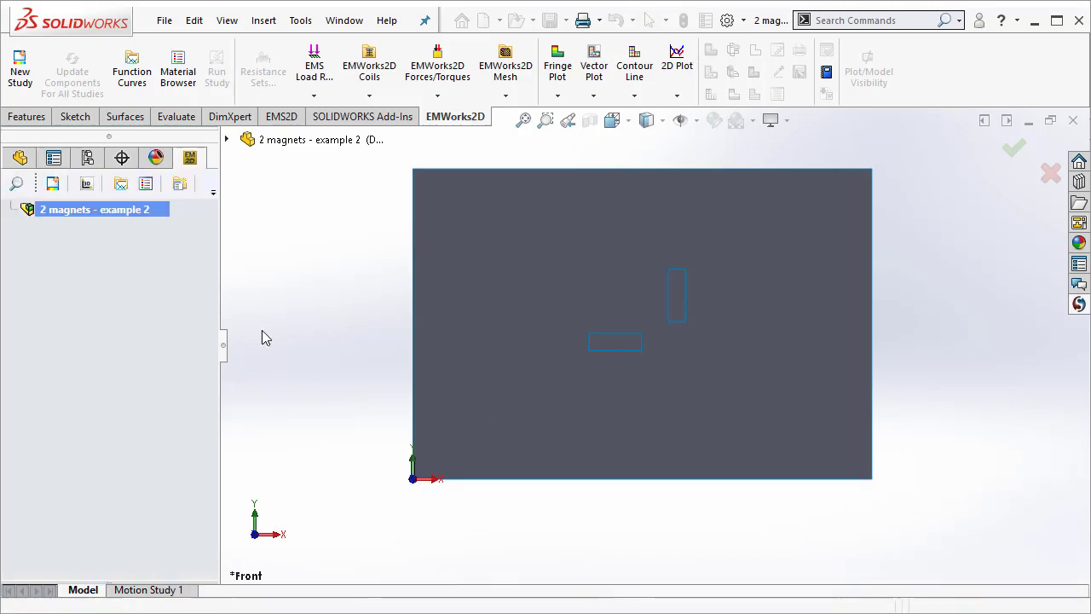
# Create Study 1 as a planar 2D study referenced to Coordinate System1.
pyautogui.rightClick(147, 213)
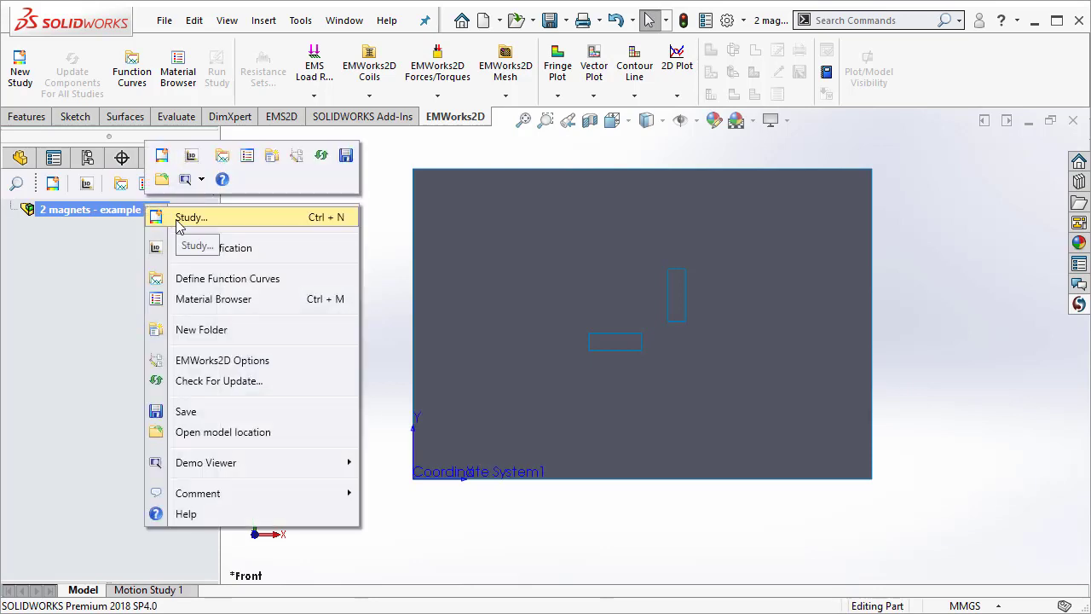
pyautogui.click(189, 218)
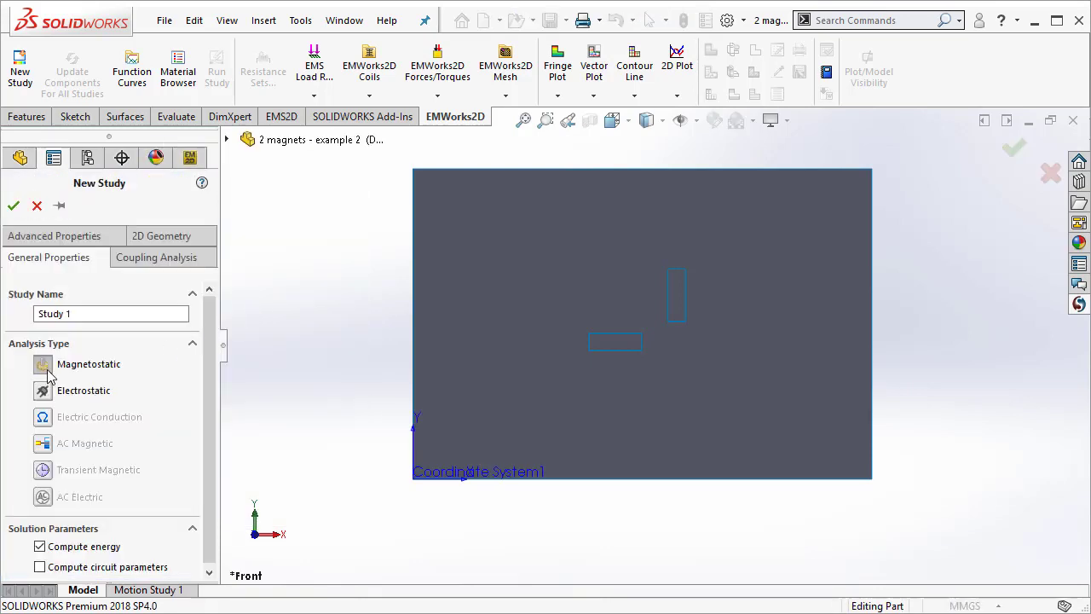
pyautogui.click(176, 240)
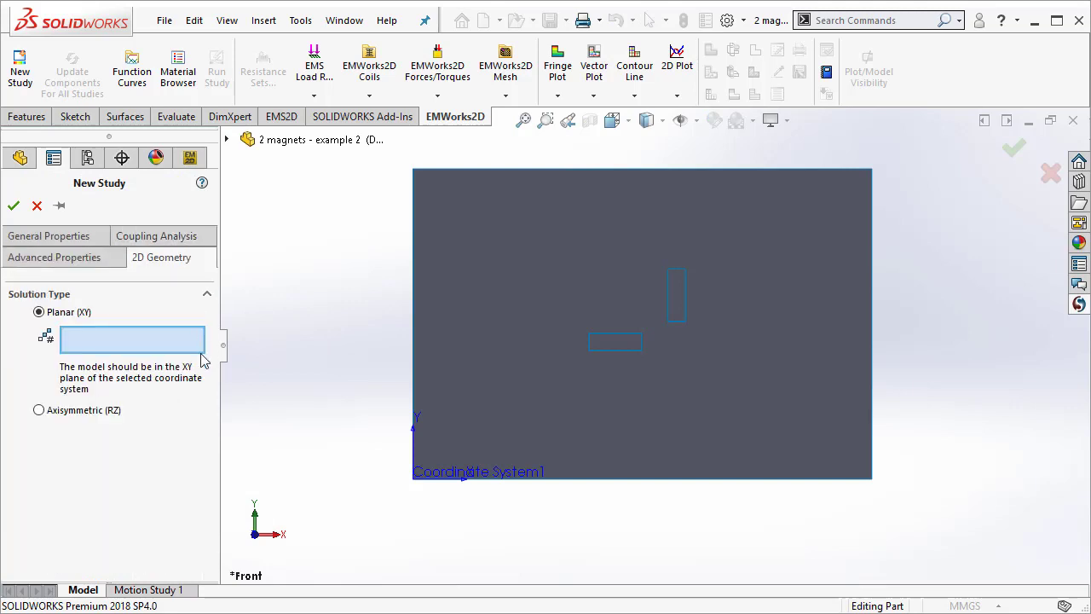
pyautogui.click(472, 477)
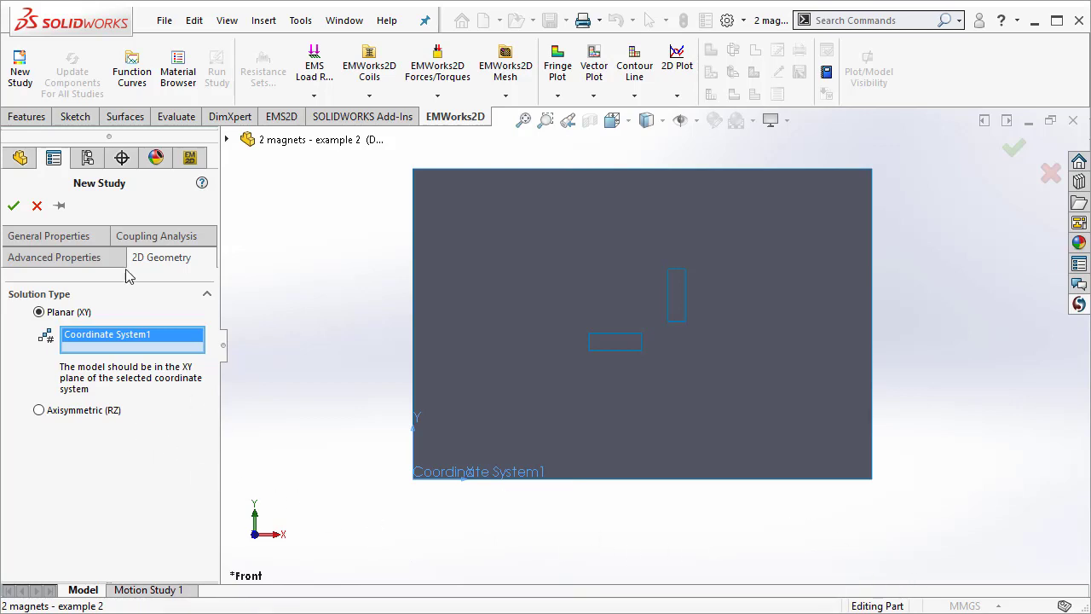
pyautogui.click(13, 207)
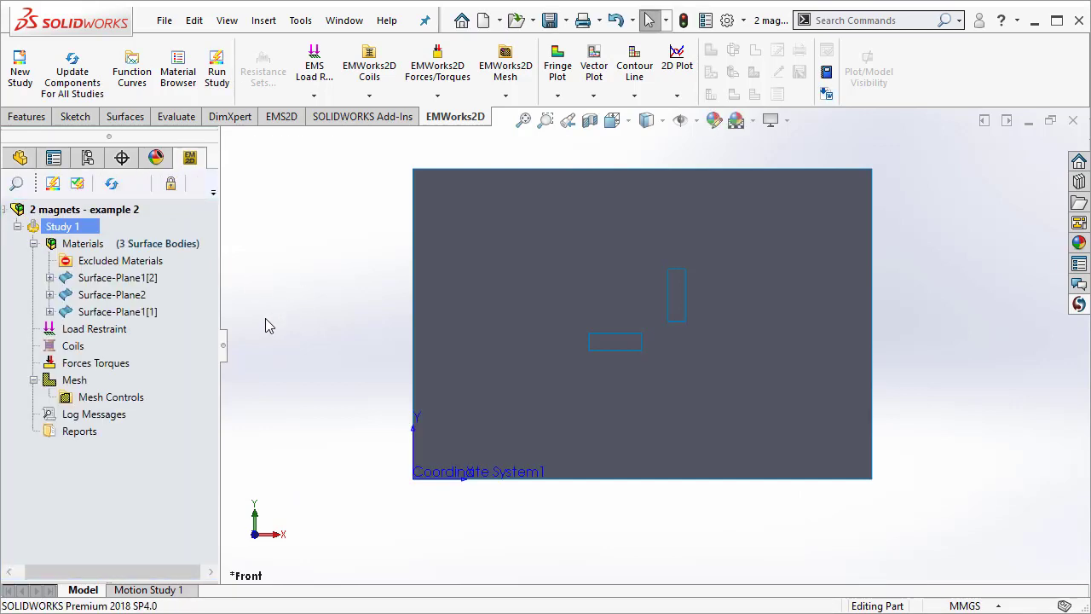
# Assign Air from Favorite Materials to Surface-Plane2.
pyautogui.click(139, 296)
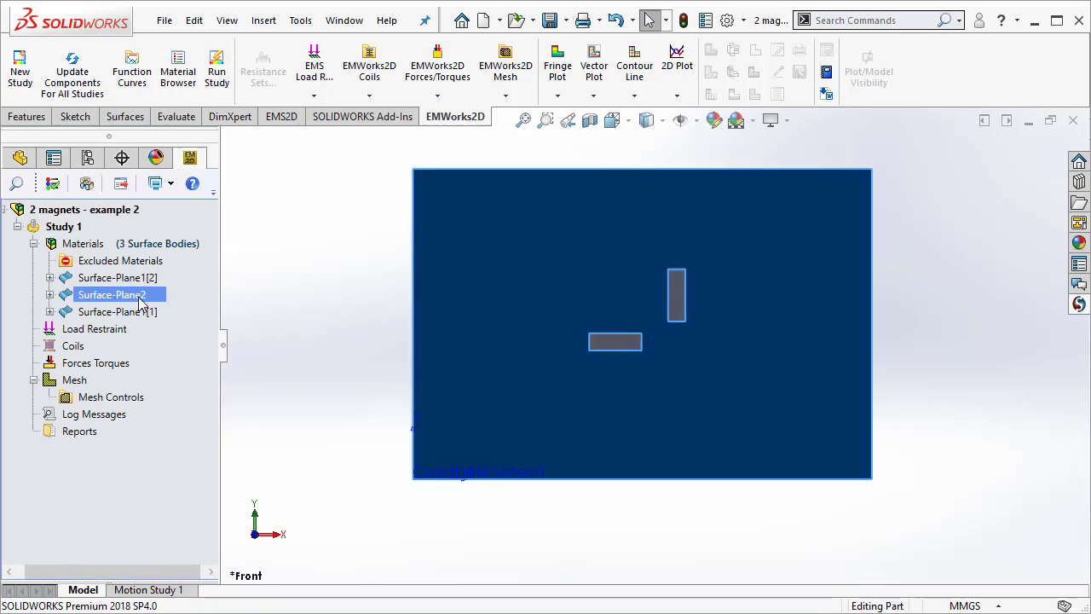
pyautogui.rightClick(141, 302)
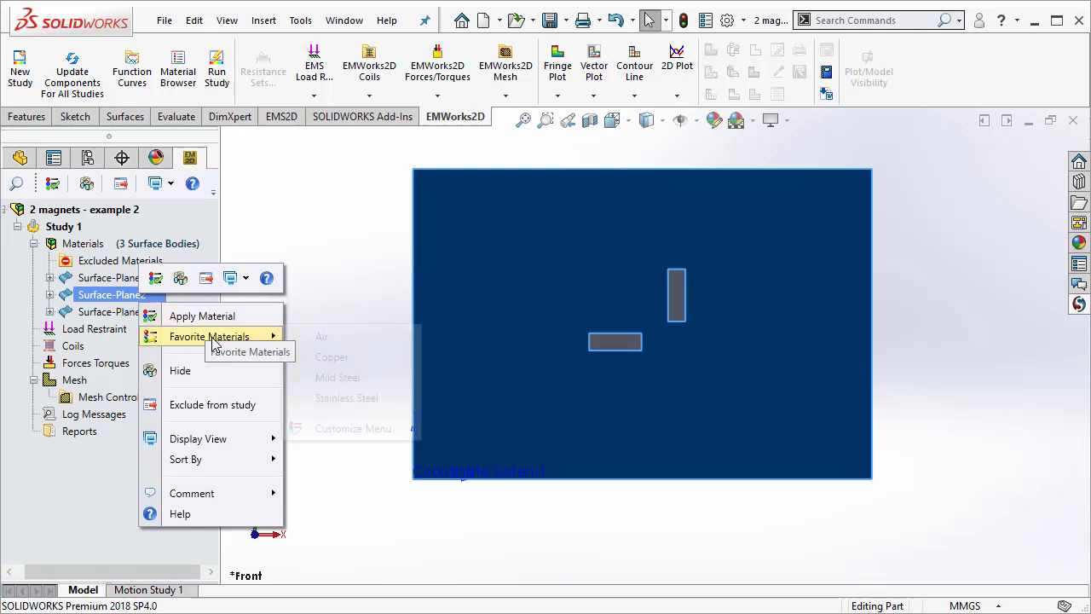
pyautogui.moveTo(213, 344)
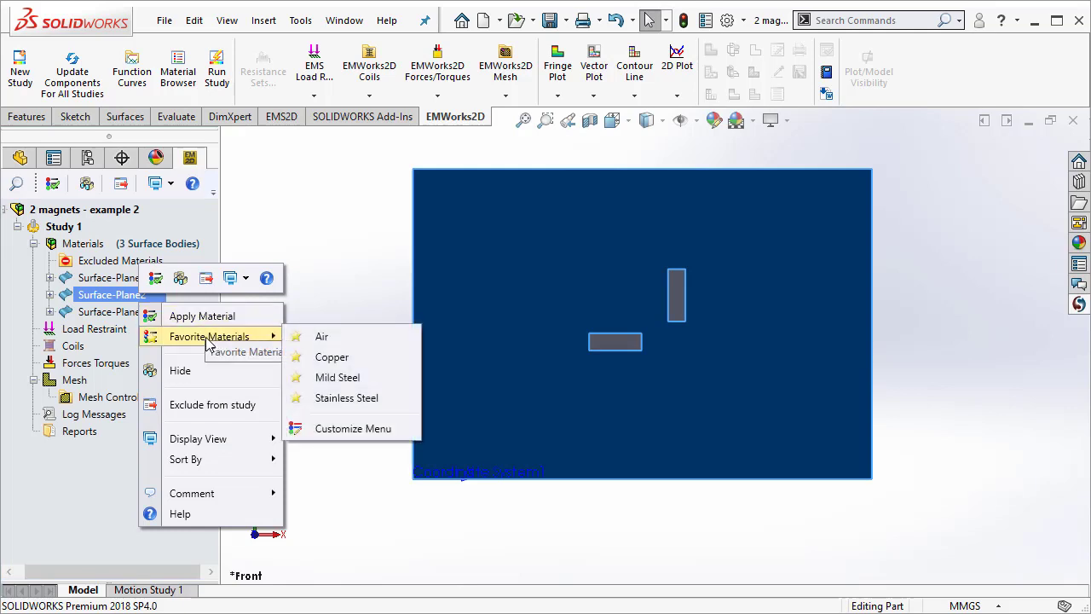
pyautogui.click(322, 337)
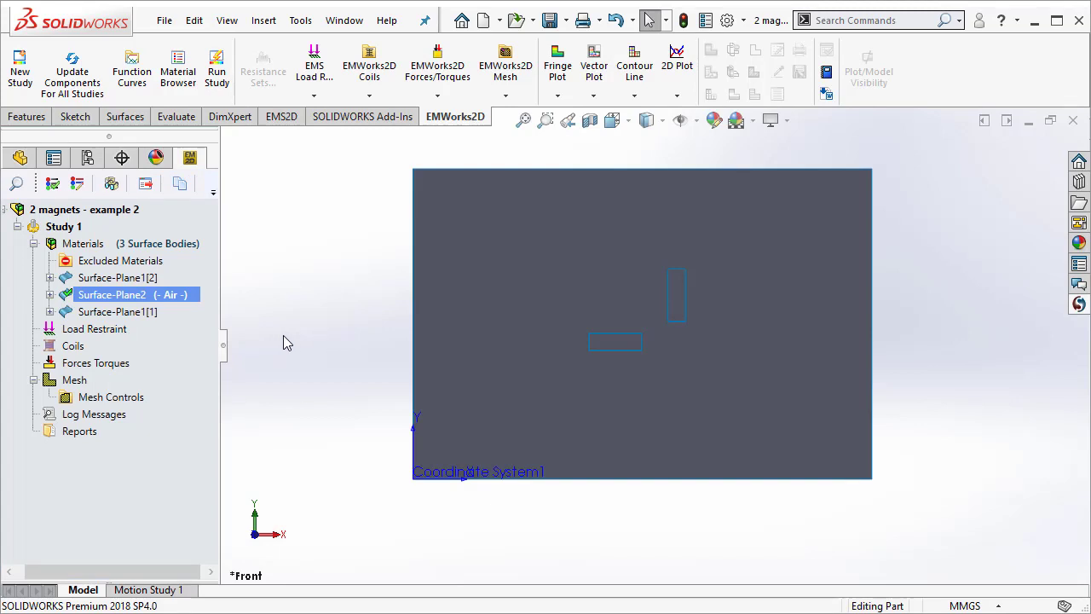
# Apply NdFeB N4212 material to both Surface-Plane1 magnet bodies.
pyautogui.click(154, 313)
pyautogui.keyDown('ctrl'); pyautogui.click(147, 281); pyautogui.keyUp('ctrl')
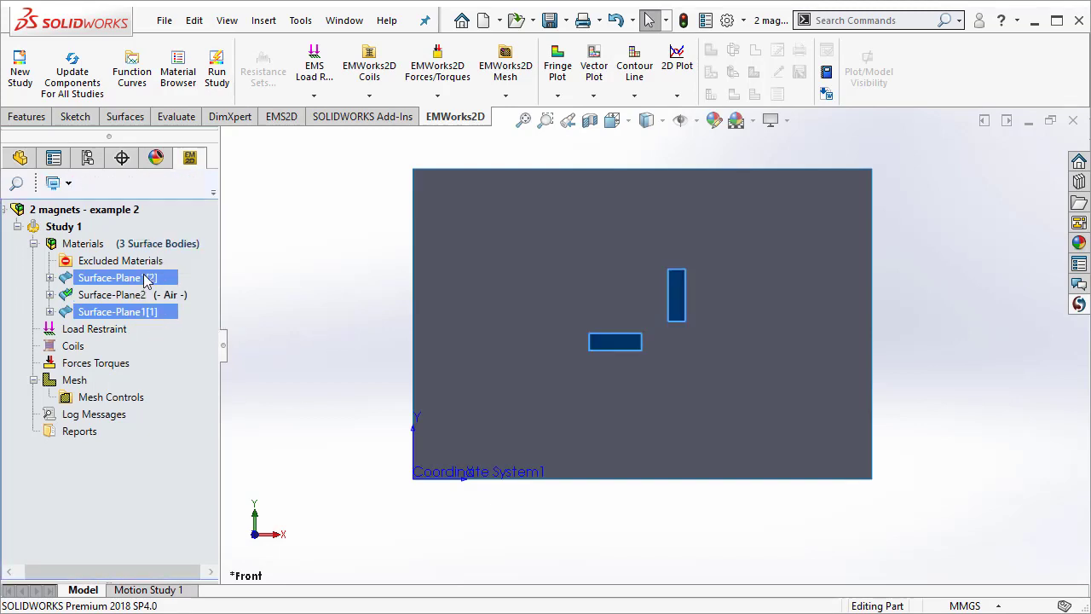
pyautogui.rightClick(147, 281)
pyautogui.click(230, 290)
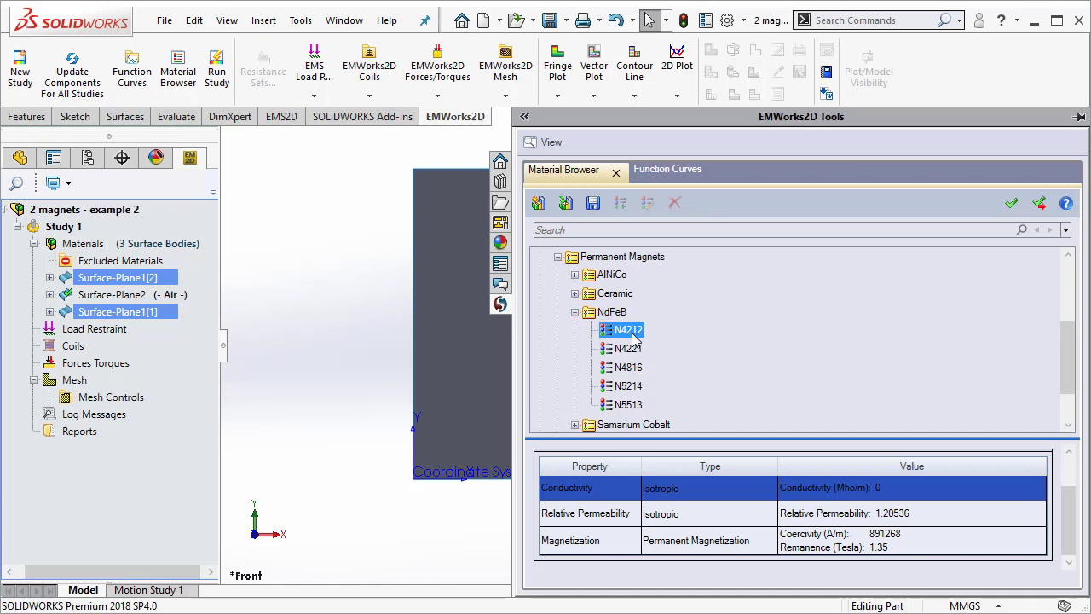
pyautogui.click(1039, 203)
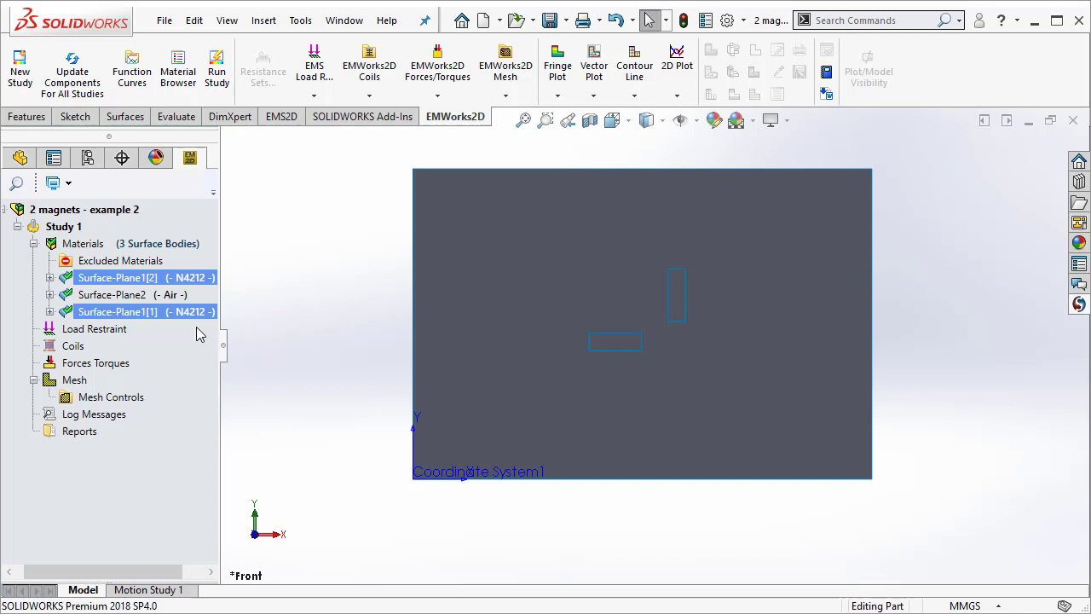
pyautogui.click(185, 316)
pyautogui.keyDown('ctrl'); pyautogui.click(134, 281); pyautogui.keyUp('ctrl')
pyautogui.click(134, 281)
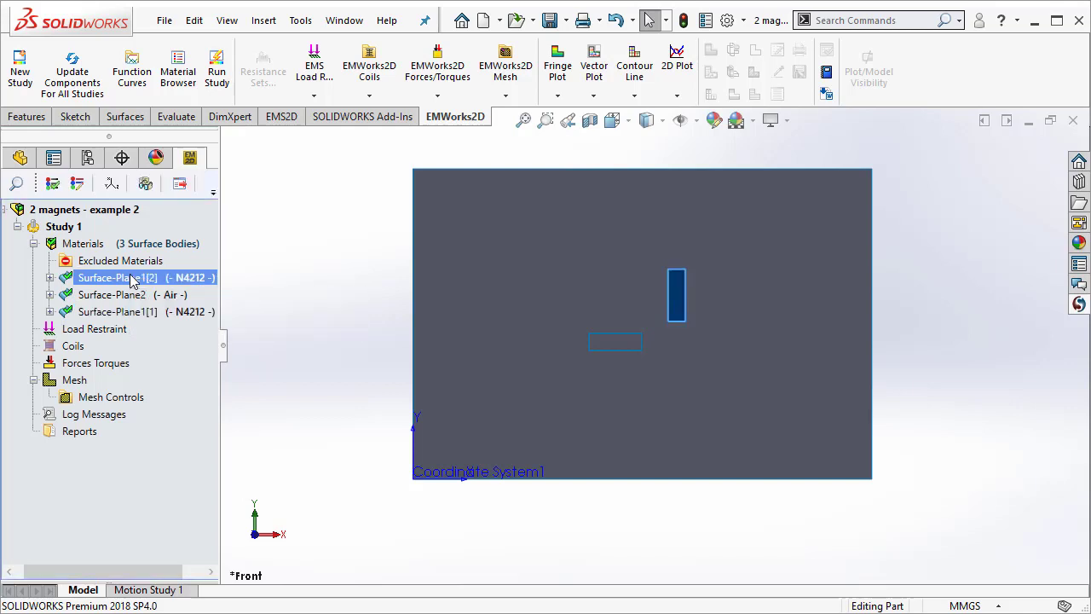
pyautogui.keyDown('ctrl'); pyautogui.click(117, 315); pyautogui.keyUp('ctrl')
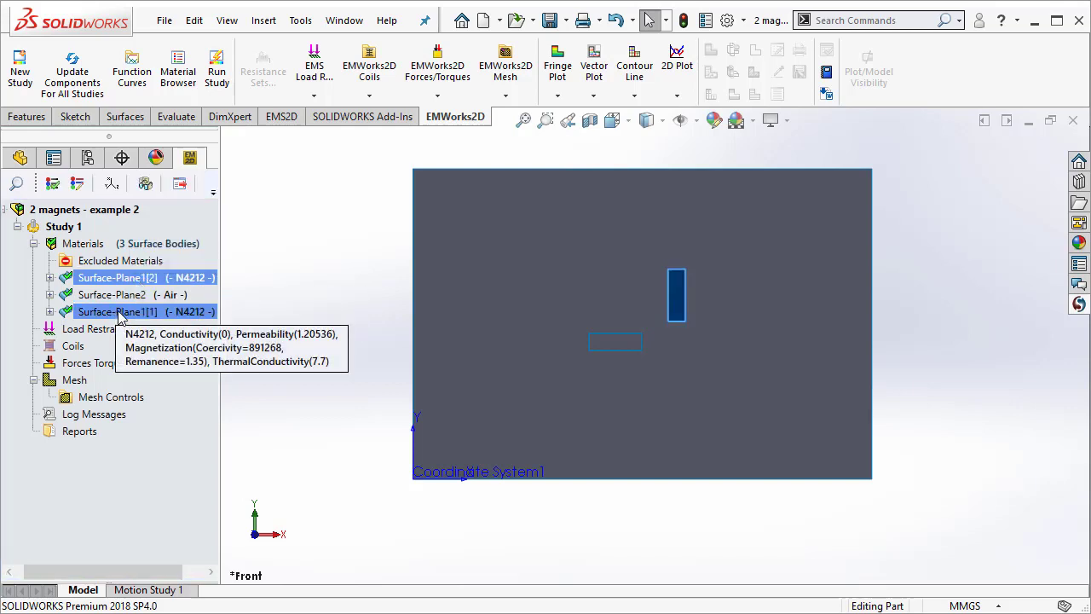
pyautogui.click(118, 316)
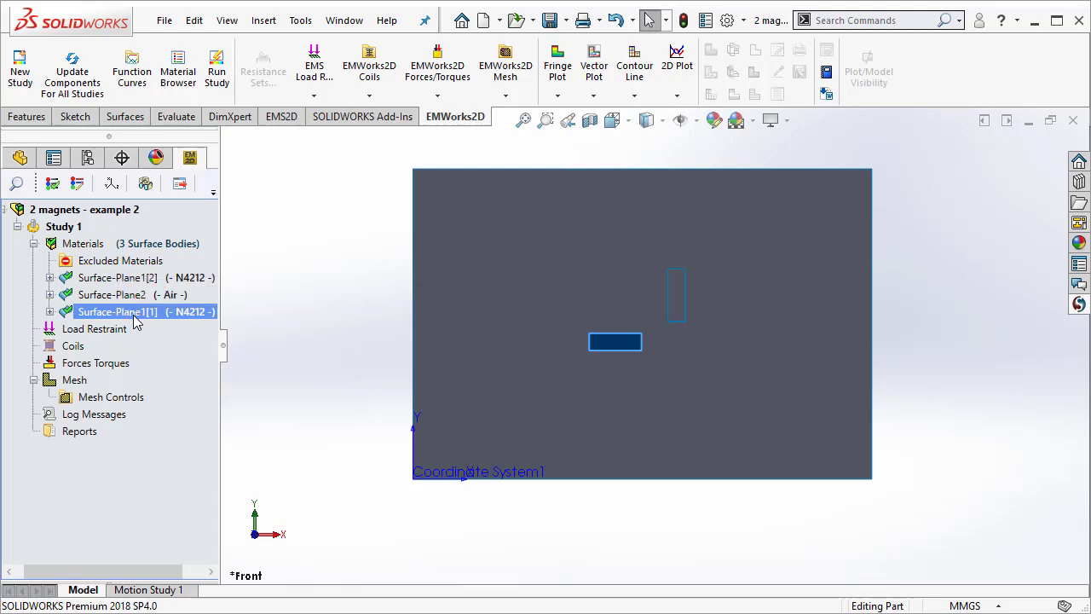
# Set the horizontal magnet's coercivity along X of Coordinate System1, symbol enlarged to 385%.
pyautogui.rightClick(134, 318)
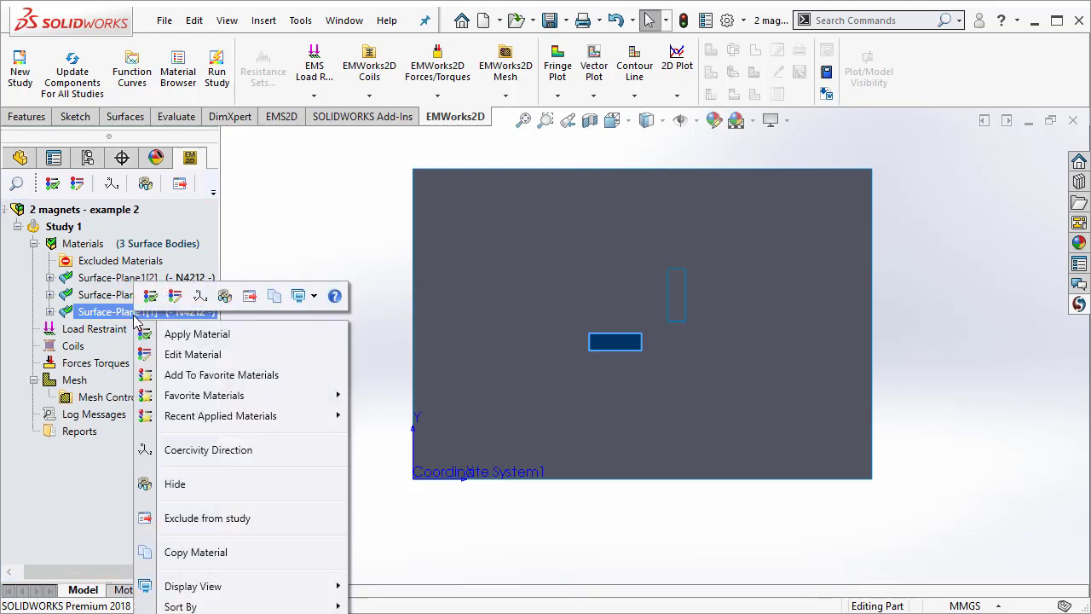
pyautogui.click(227, 450)
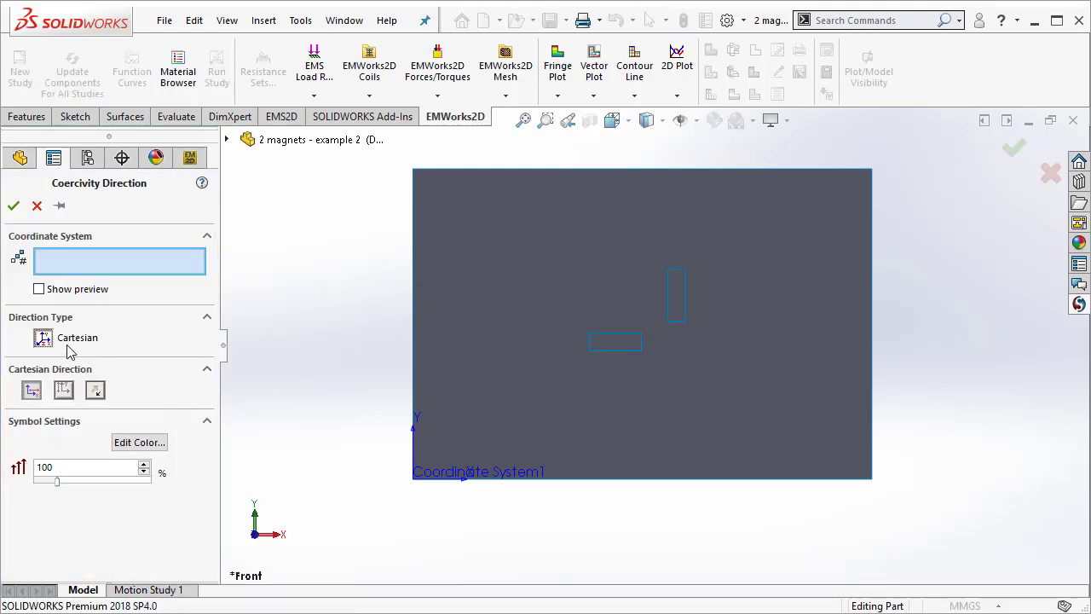
pyautogui.click(435, 476)
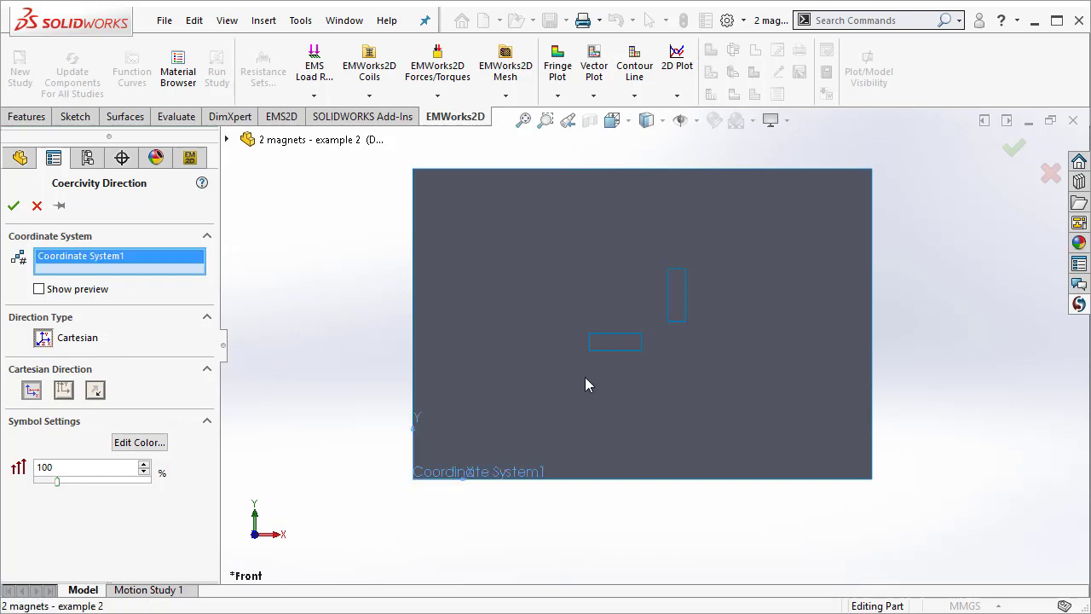
pyautogui.scroll(-2, 615, 345)
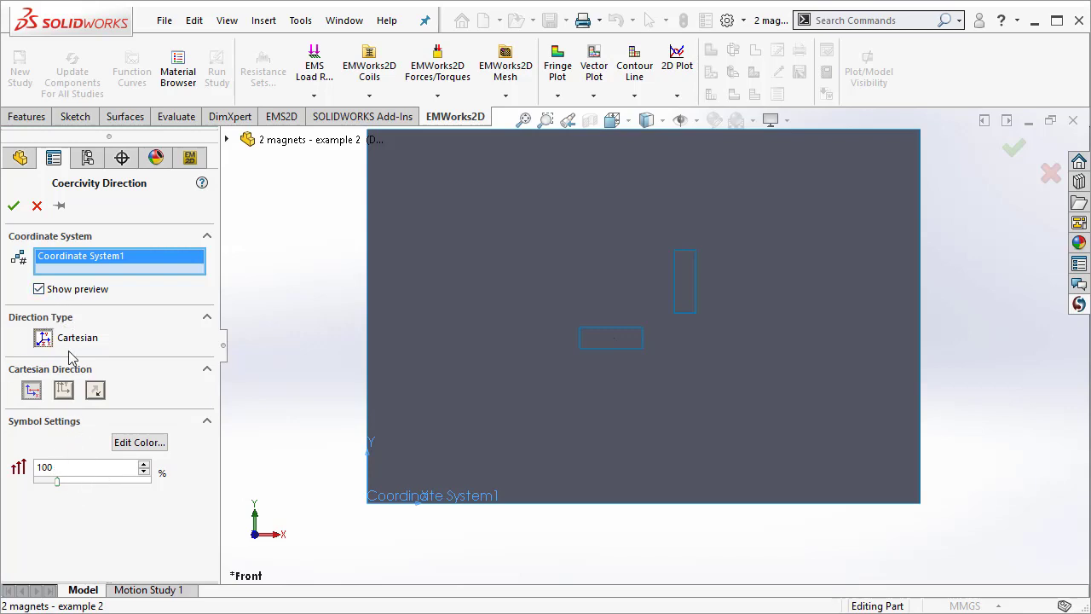
pyautogui.moveTo(55, 480); pyautogui.dragTo(120, 492)
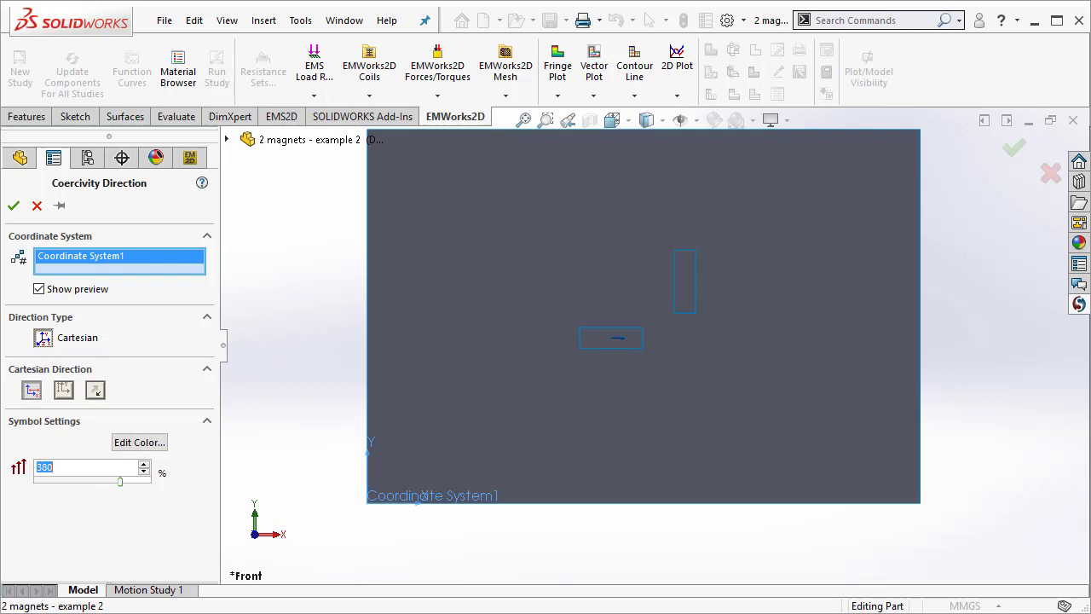
pyautogui.click(13, 206)
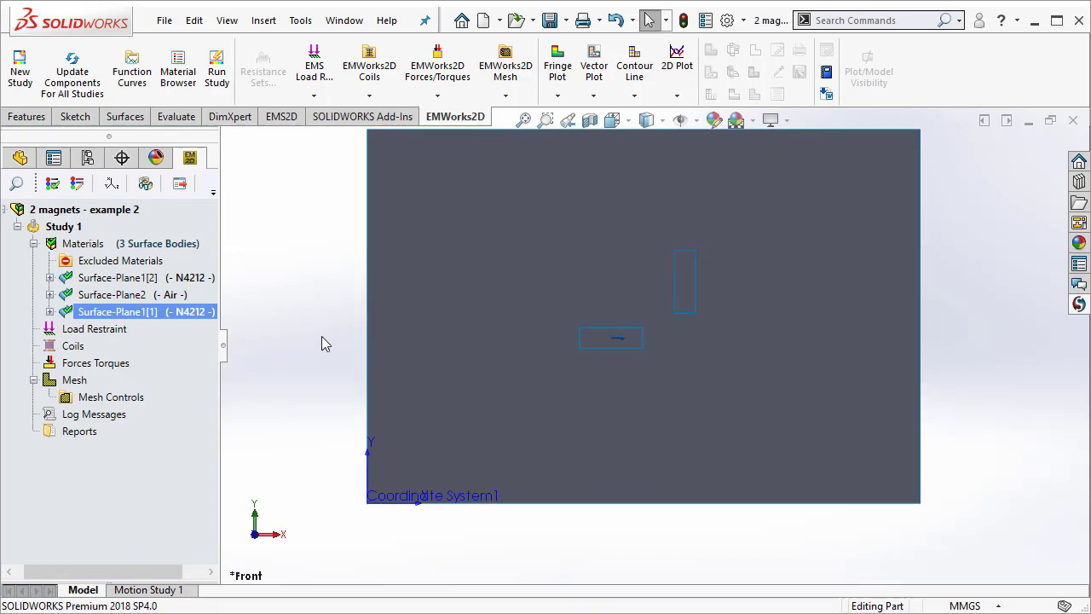
# Set the vertical magnet's coercivity along the Y axis of Coordinate System1 with an enlarged symbol.
pyautogui.keyDown('ctrl'); pyautogui.click(194, 284); pyautogui.keyUp('ctrl')
pyautogui.click(194, 284)
pyautogui.rightClick(194, 284)
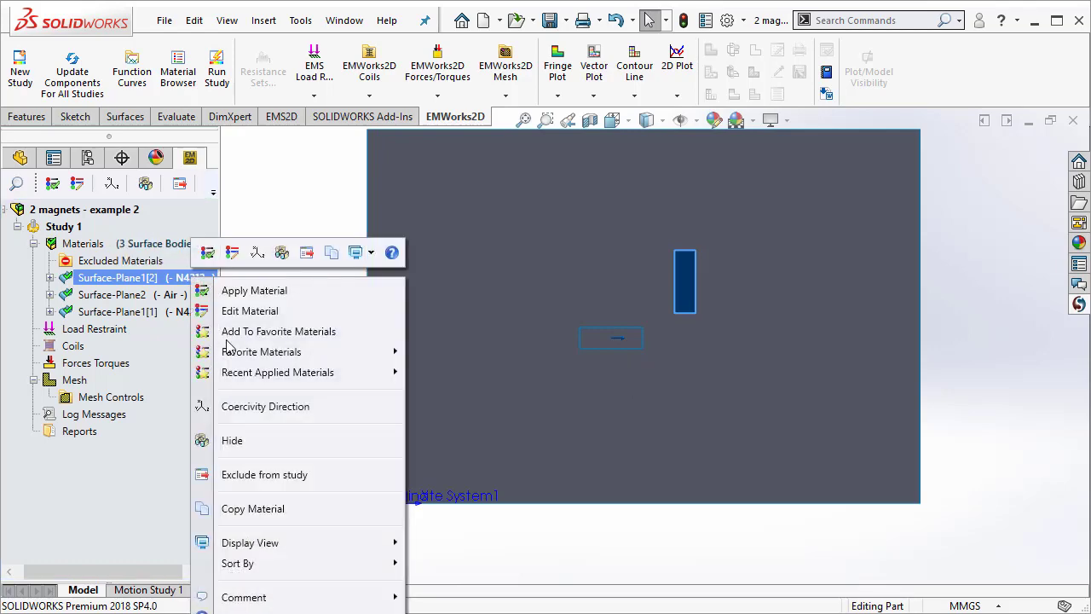
pyautogui.click(241, 408)
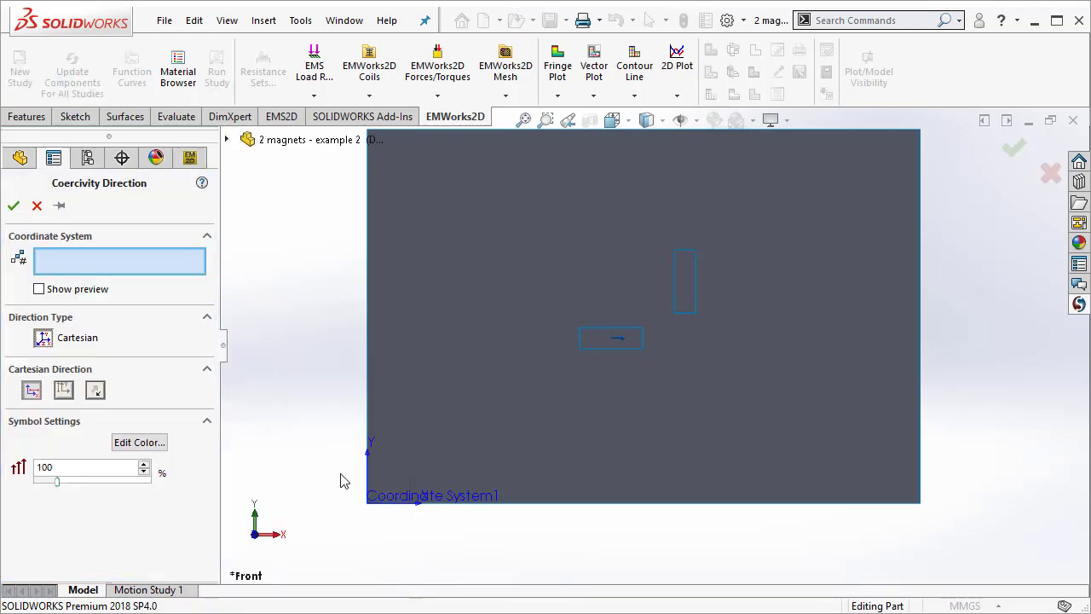
pyautogui.click(452, 506)
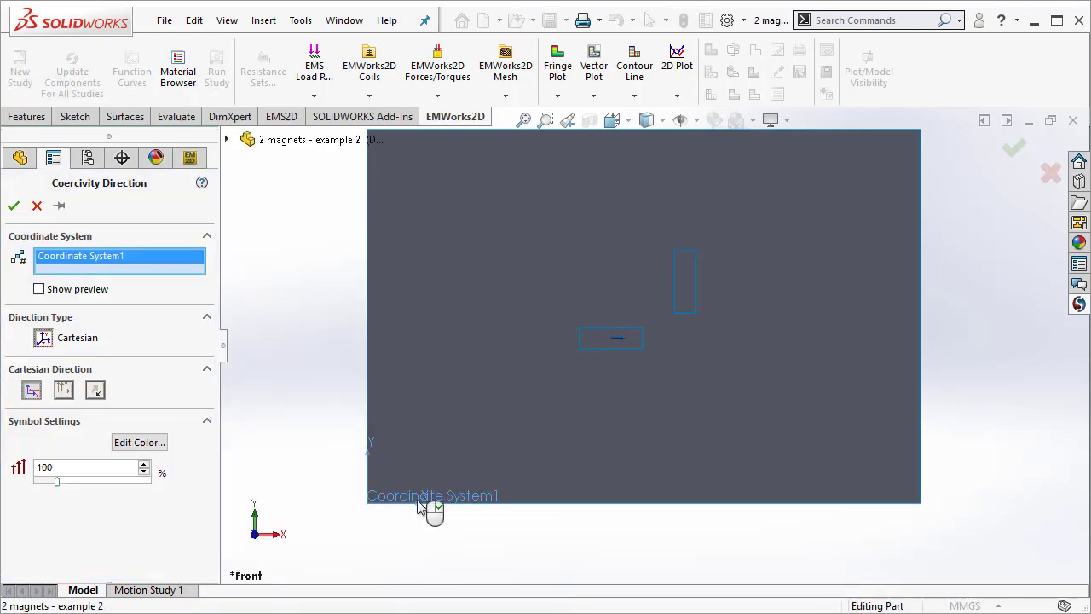
pyautogui.click(64, 395)
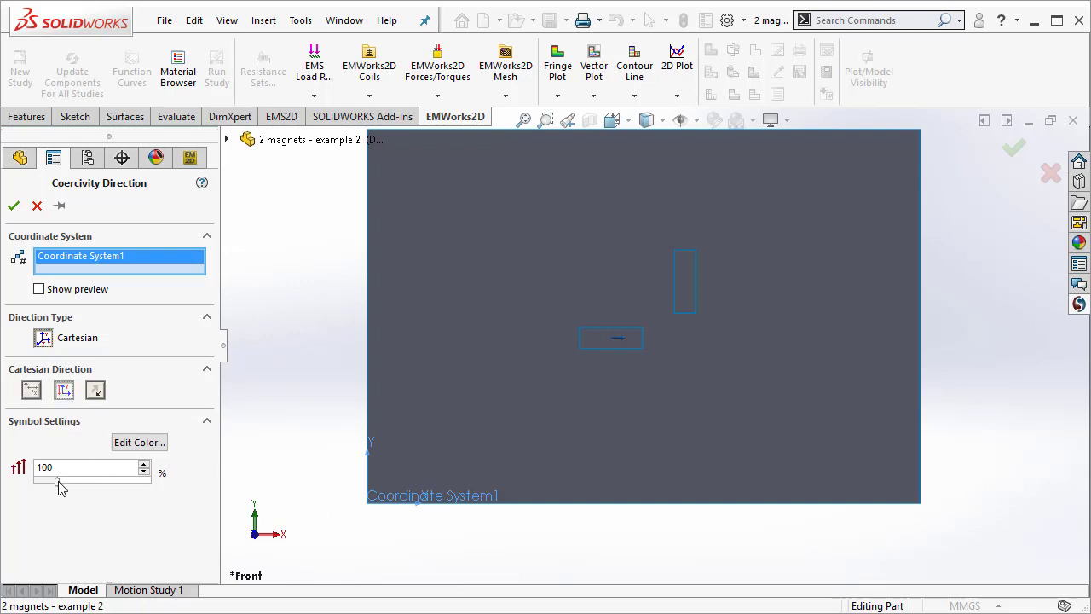
pyautogui.moveTo(59, 486); pyautogui.dragTo(120, 484)
pyautogui.scroll(-3, 759, 307)
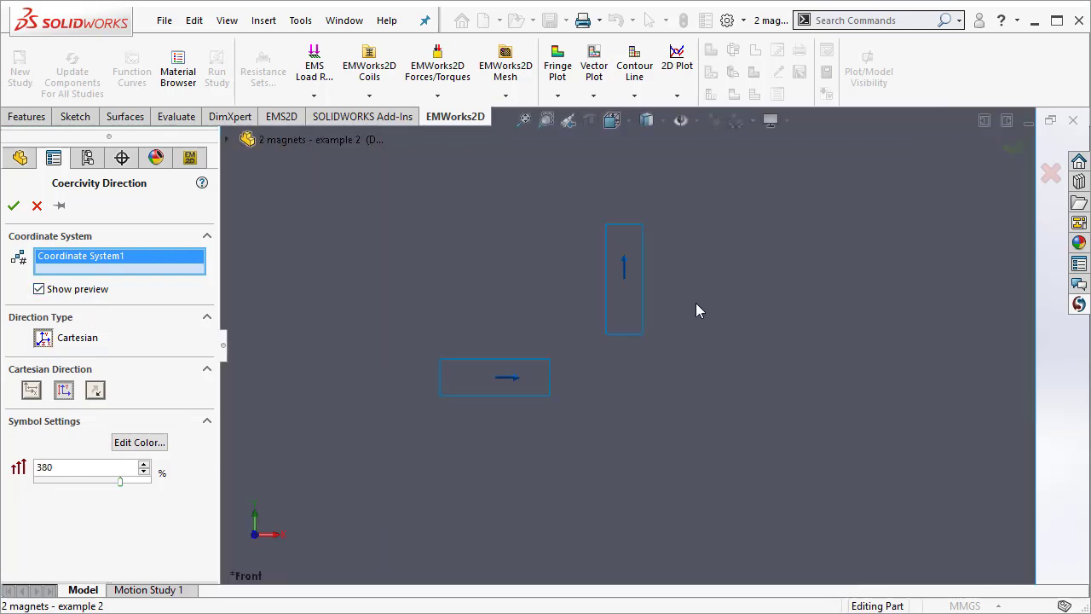
pyautogui.click(15, 207)
pyautogui.scroll(2, 675, 371)
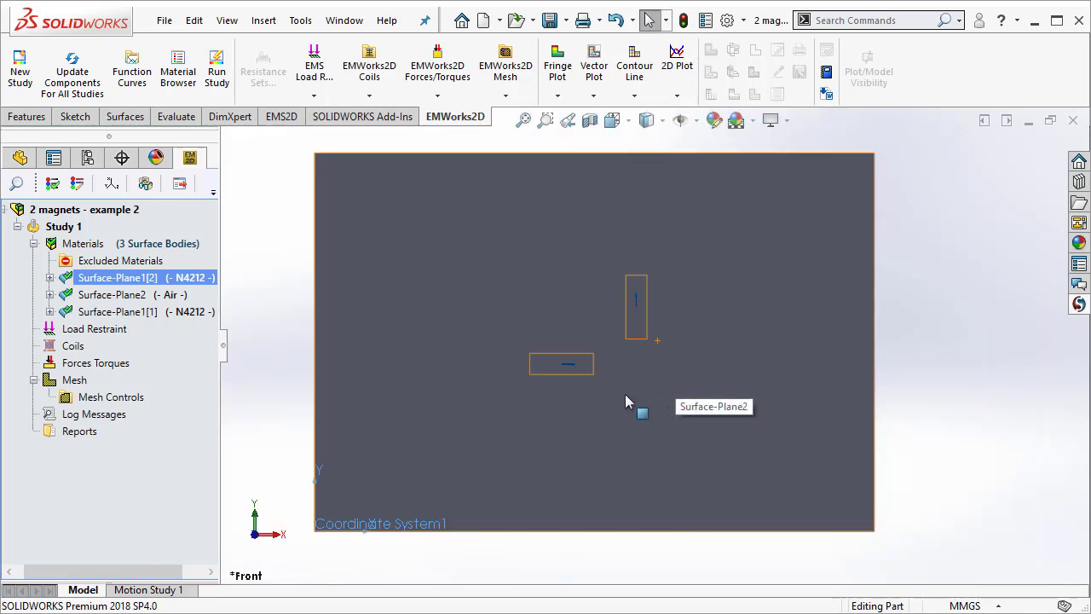
pyautogui.click(577, 373)
pyautogui.scroll(2, 680, 423)
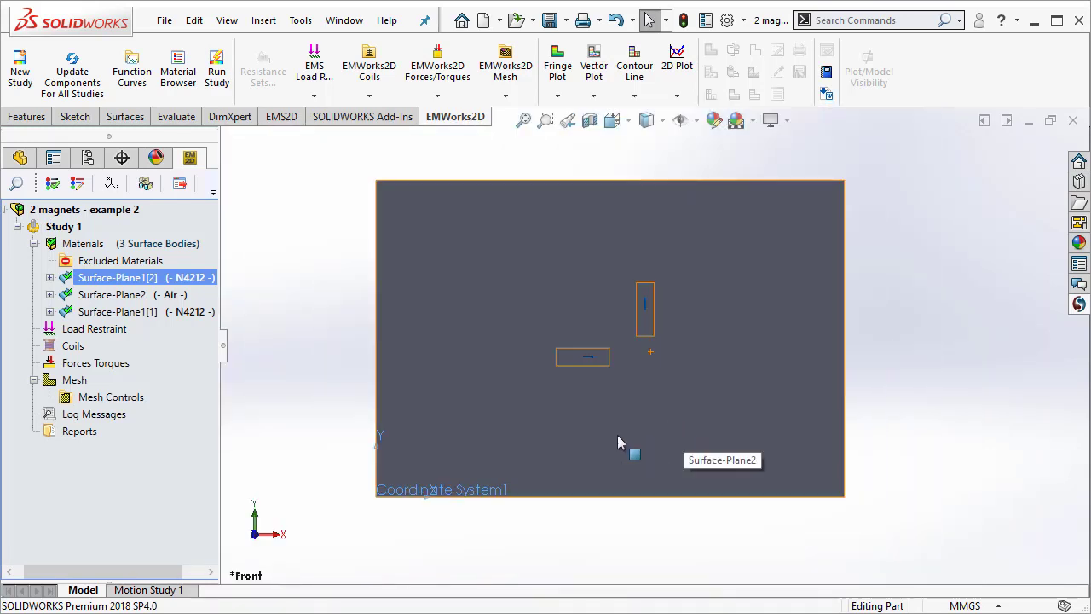
# Add a Virtual Work force under Forces Torques on the upright magnet and confirm it.
pyautogui.rightClick(99, 363)
pyautogui.click(152, 382)
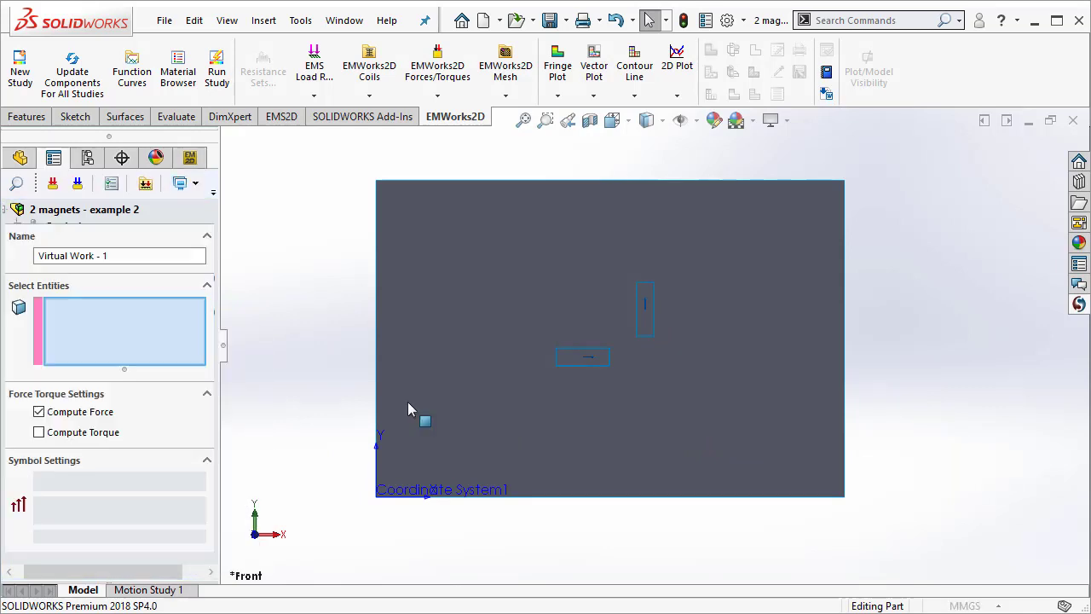
pyautogui.scroll(-1, 661, 341)
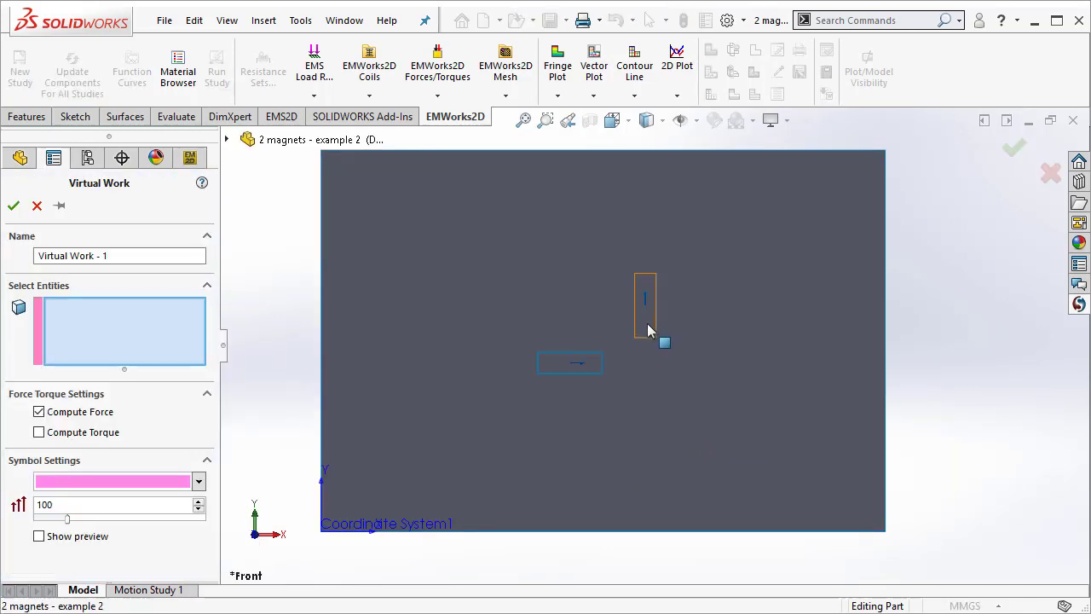
pyautogui.click(647, 328)
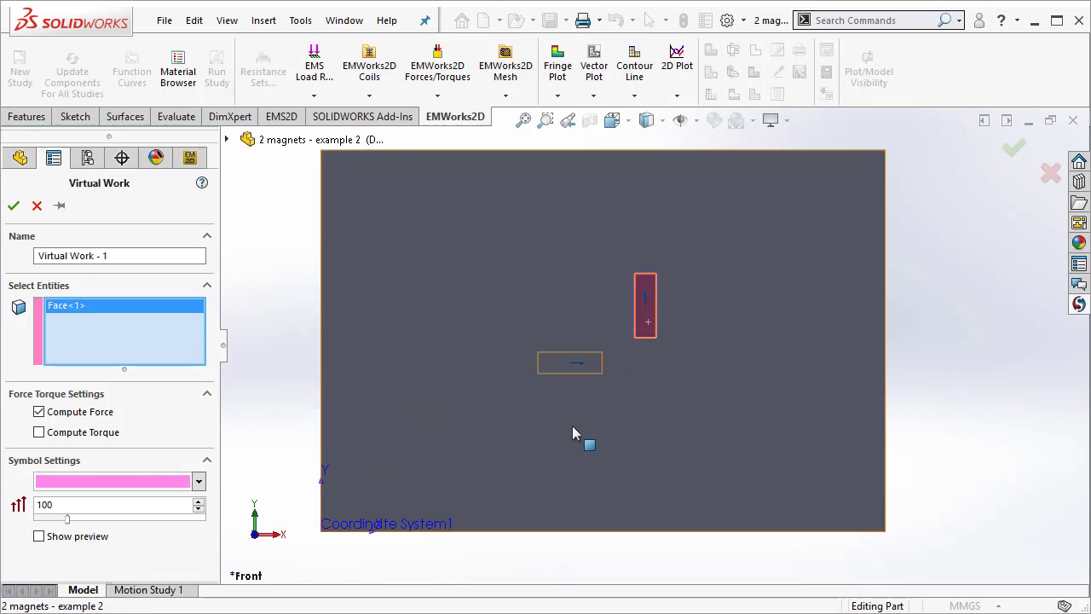
pyautogui.click(14, 206)
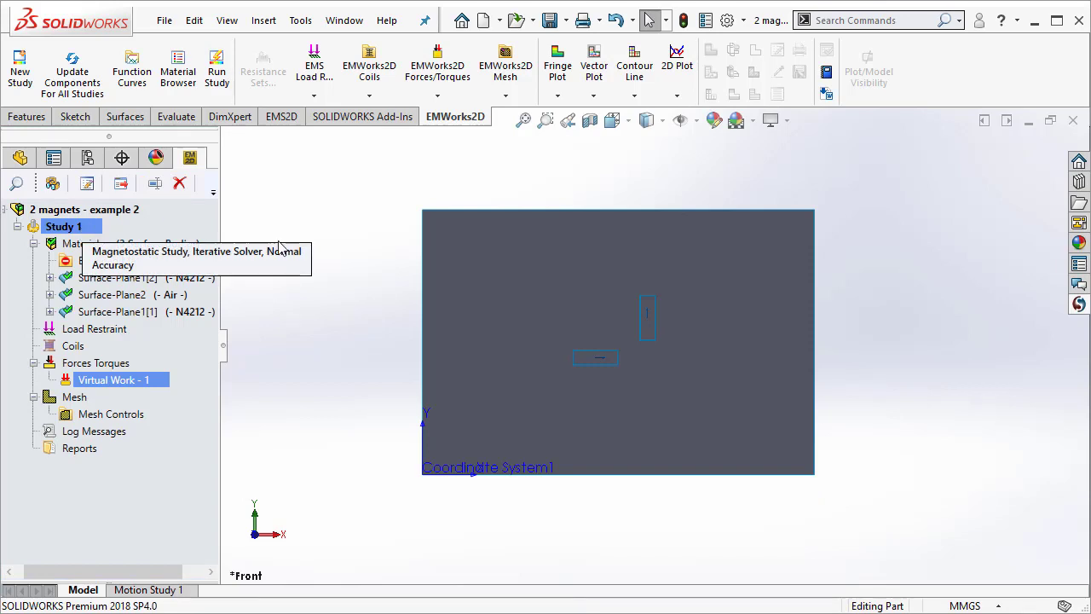
# Run Study 1 so it meshes and solves.
pyautogui.rightClick(66, 226)
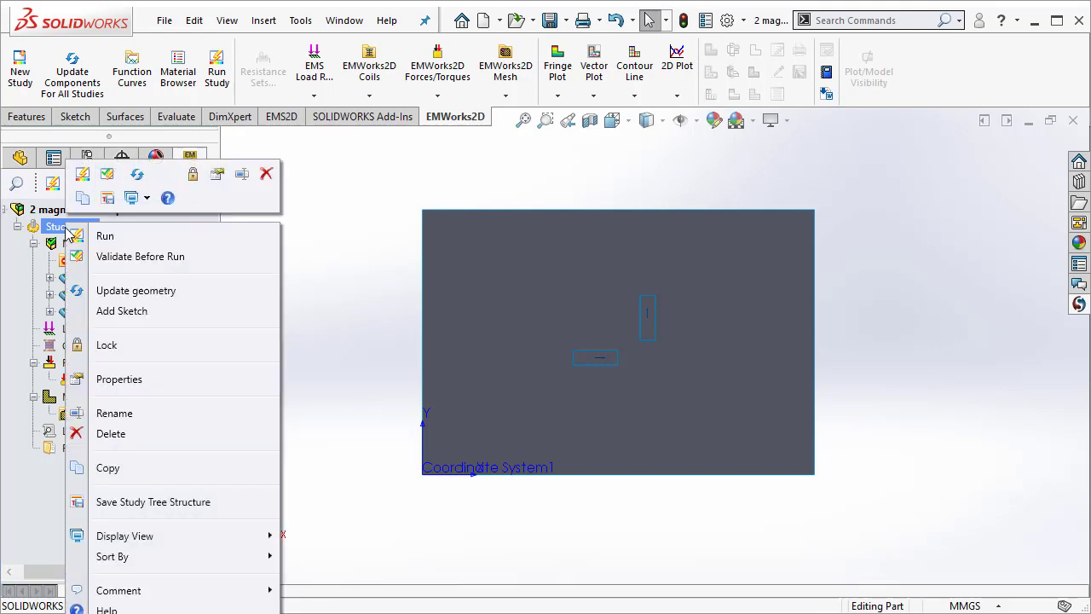
pyautogui.click(125, 244)
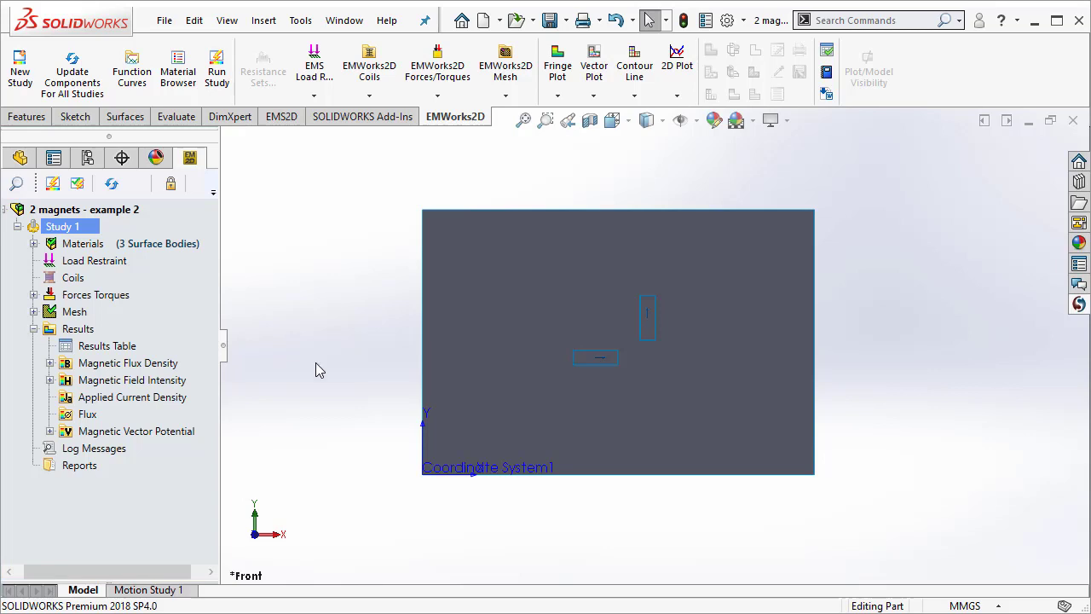
# Plot Magnetic Vector Potential - 1 as contour lines, ranging -5.273250e-003 to 5.855330e-003 Weber/m.
pyautogui.click(50, 431)
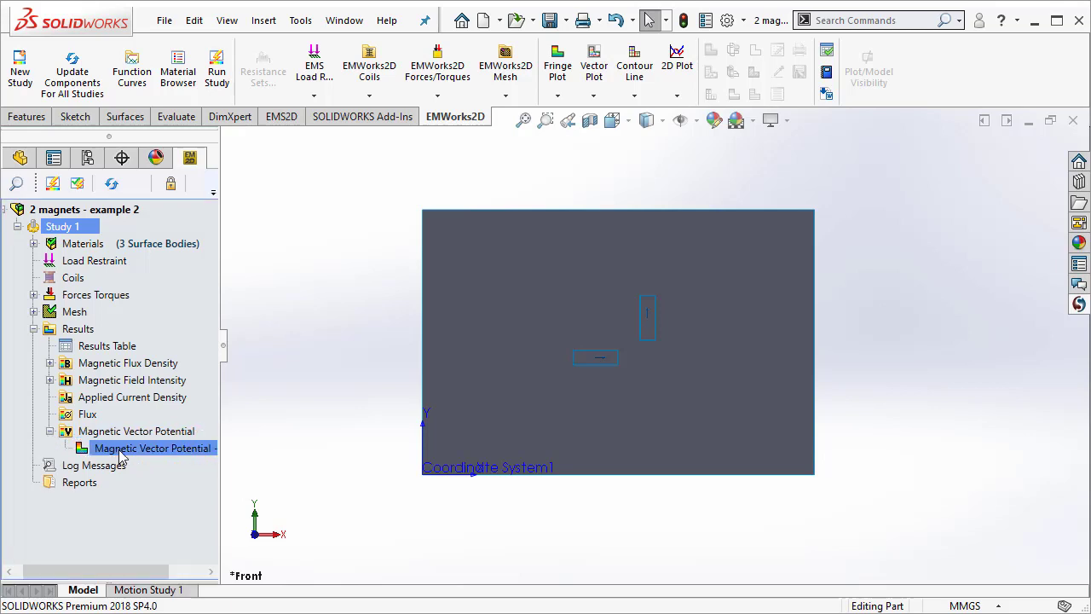
pyautogui.rightClick(169, 454)
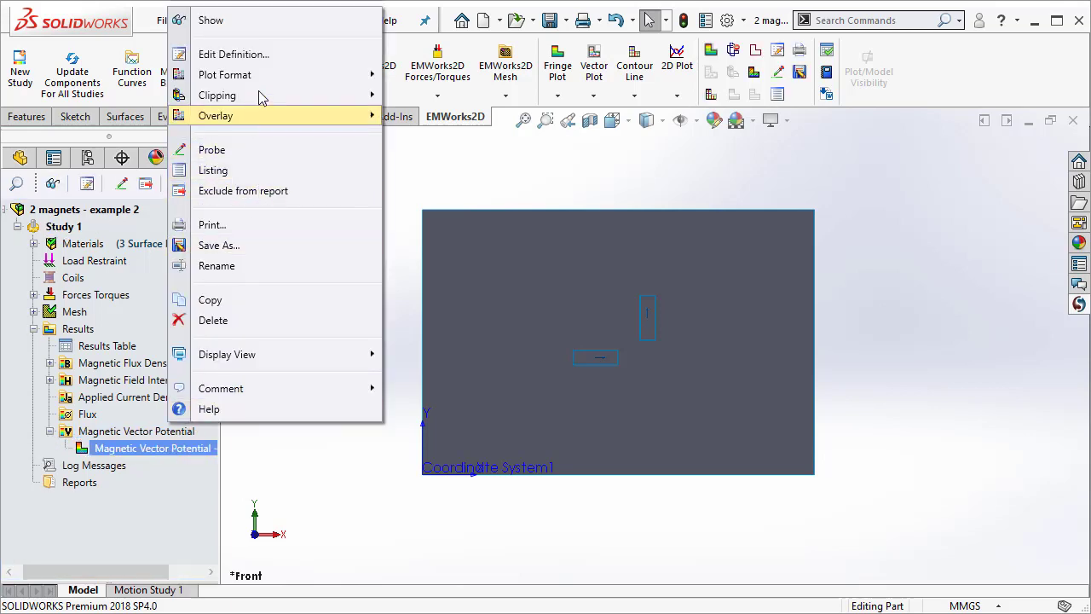
pyautogui.moveTo(255, 75)
pyautogui.click(441, 95)
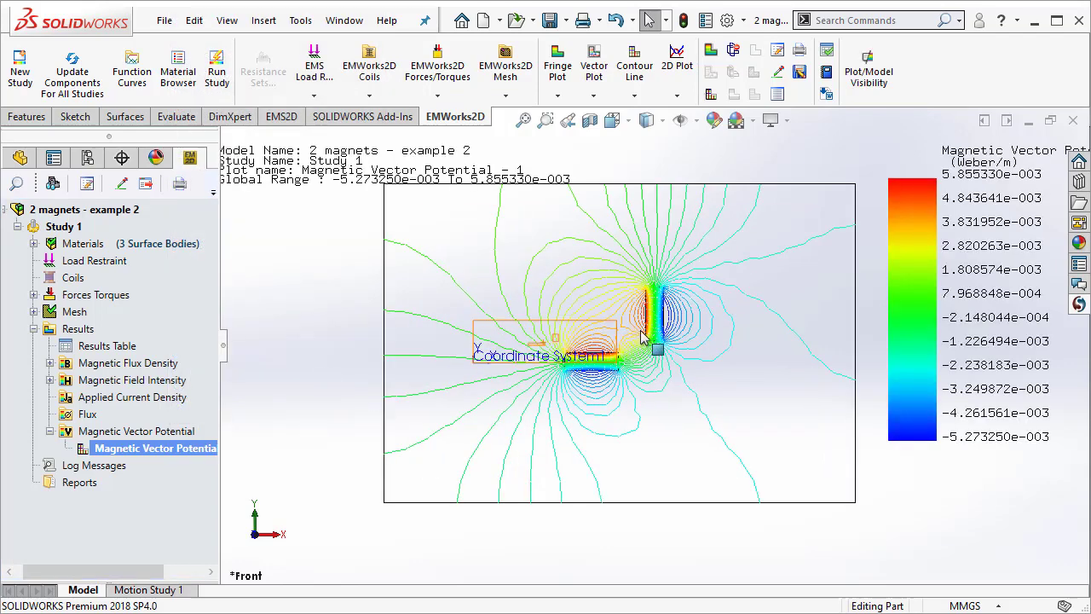
pyautogui.scroll(-5, 557, 378)
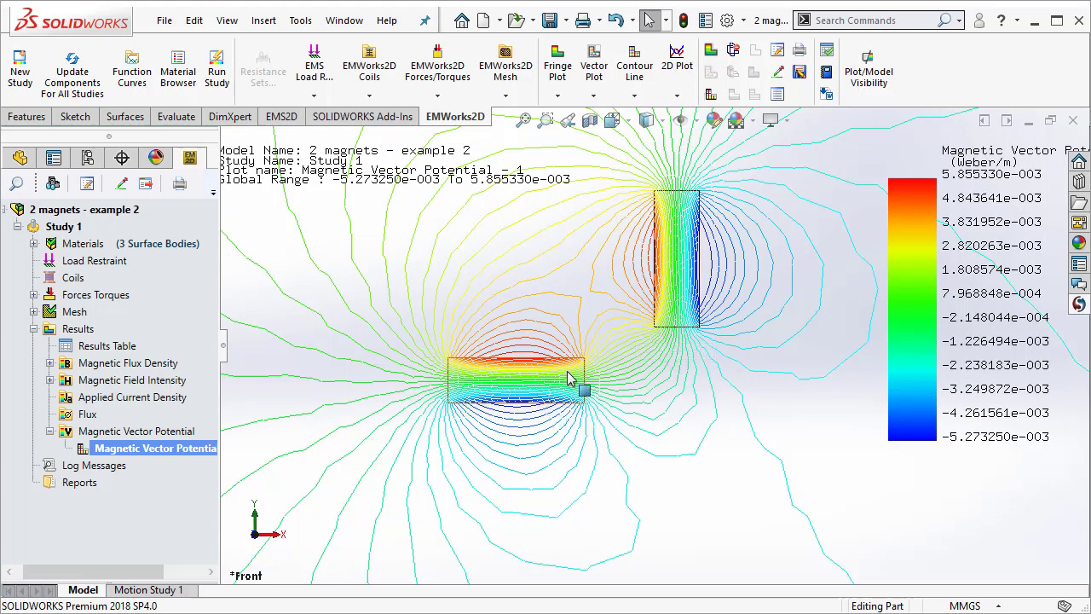
pyautogui.scroll(3, 651, 375)
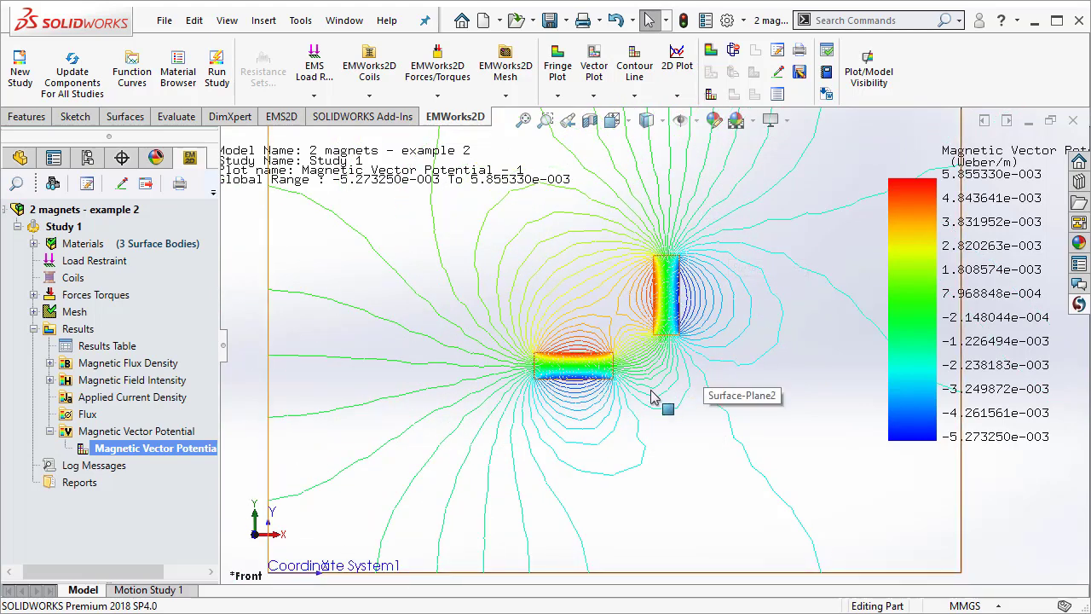
pyautogui.scroll(-4, 665, 366)
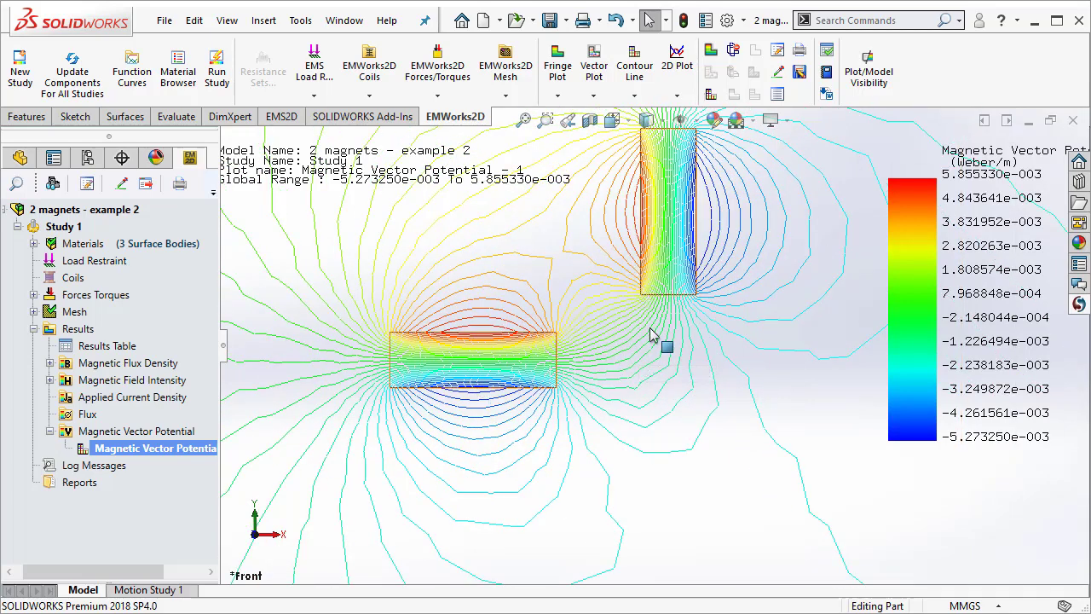
pyautogui.scroll(4, 623, 451)
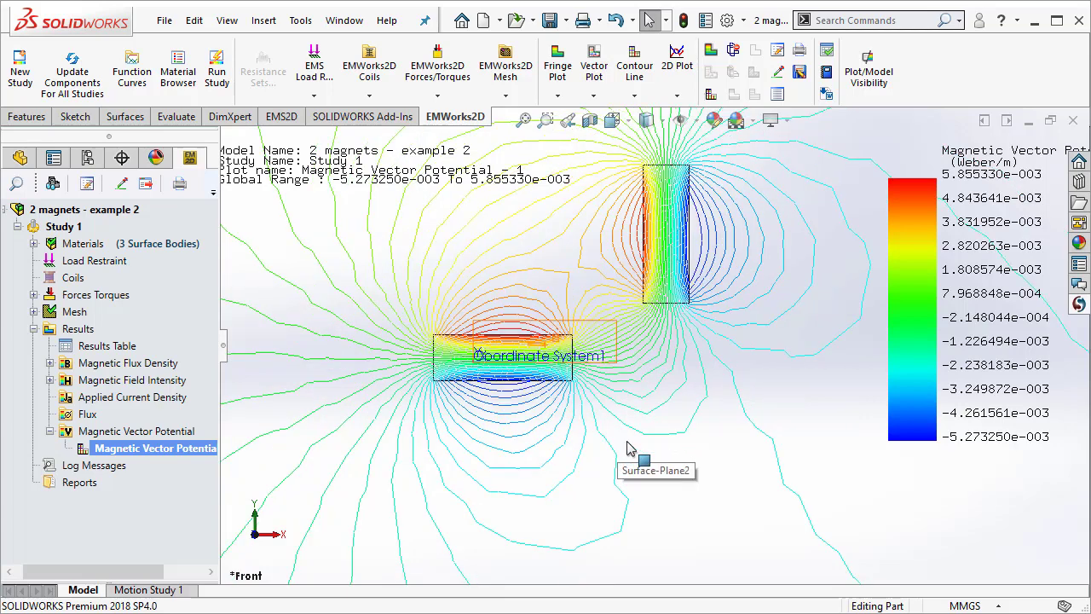
# Display the Magnetic Flux Density - 1 plot with the whole model in view.
pyautogui.press('f')
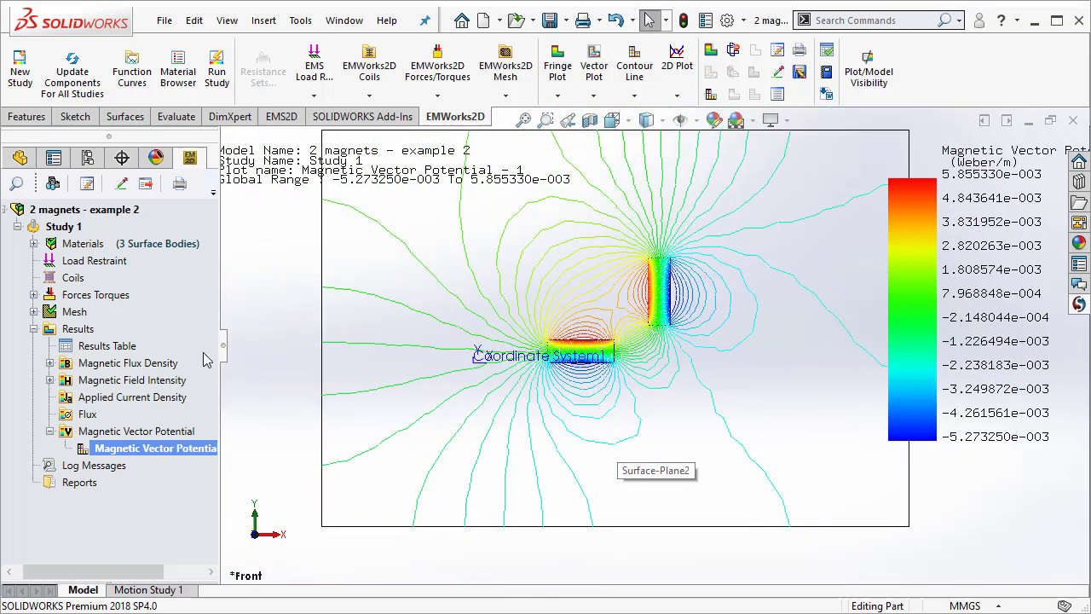
pyautogui.click(50, 363)
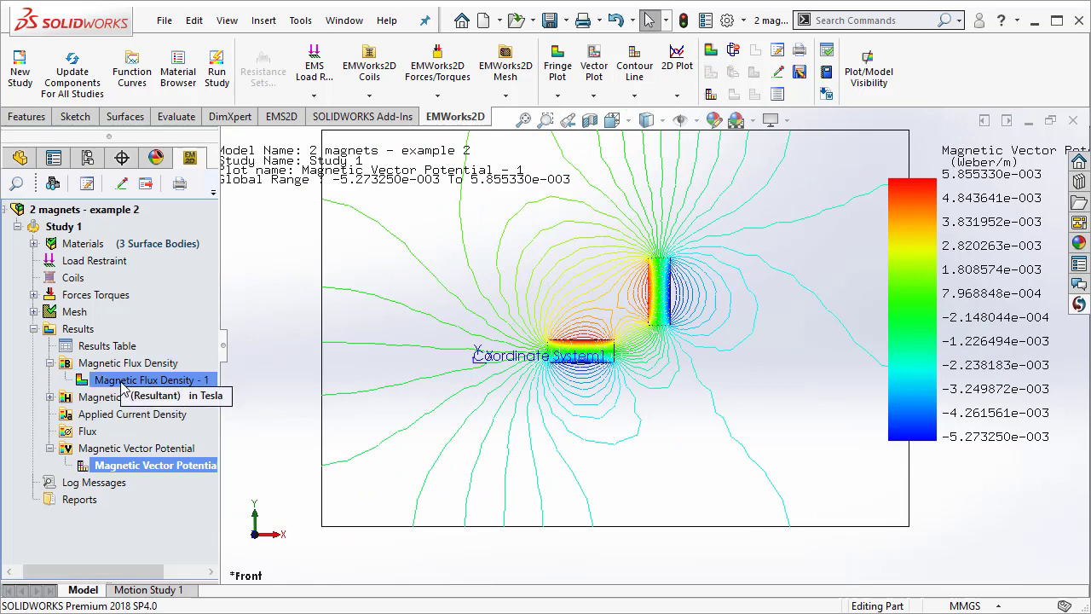
pyautogui.doubleClick(137, 380)
# Display Magnetic Field Intensity - 1, ranging 2.106889e+001 to 7.259280e+005 Amp/m.
pyautogui.scroll(-1, 637, 333)
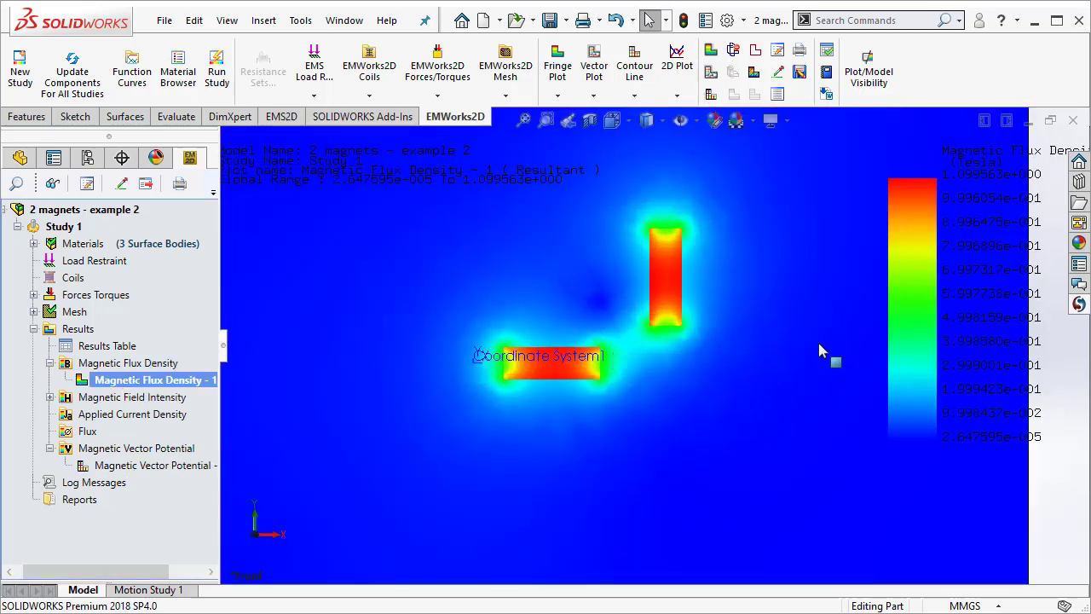
pyautogui.press('f')
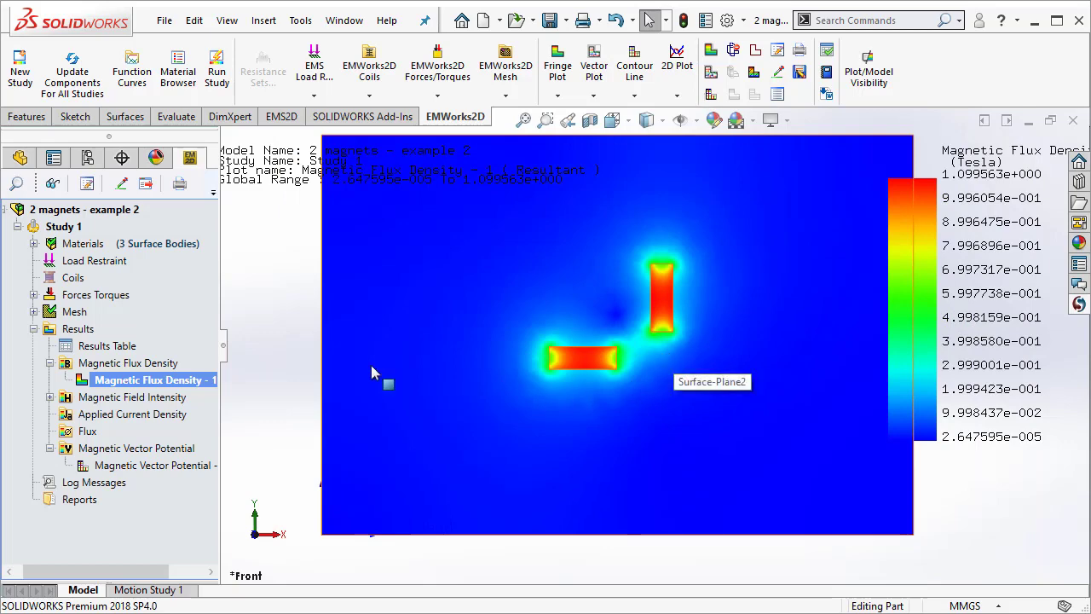
pyautogui.click(50, 397)
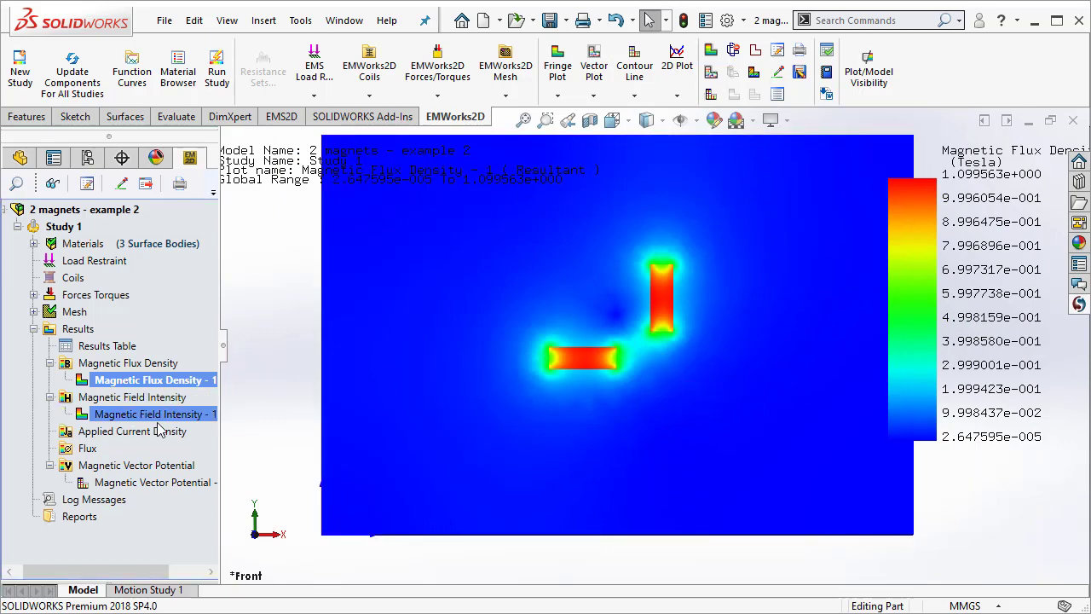
pyautogui.doubleClick(158, 415)
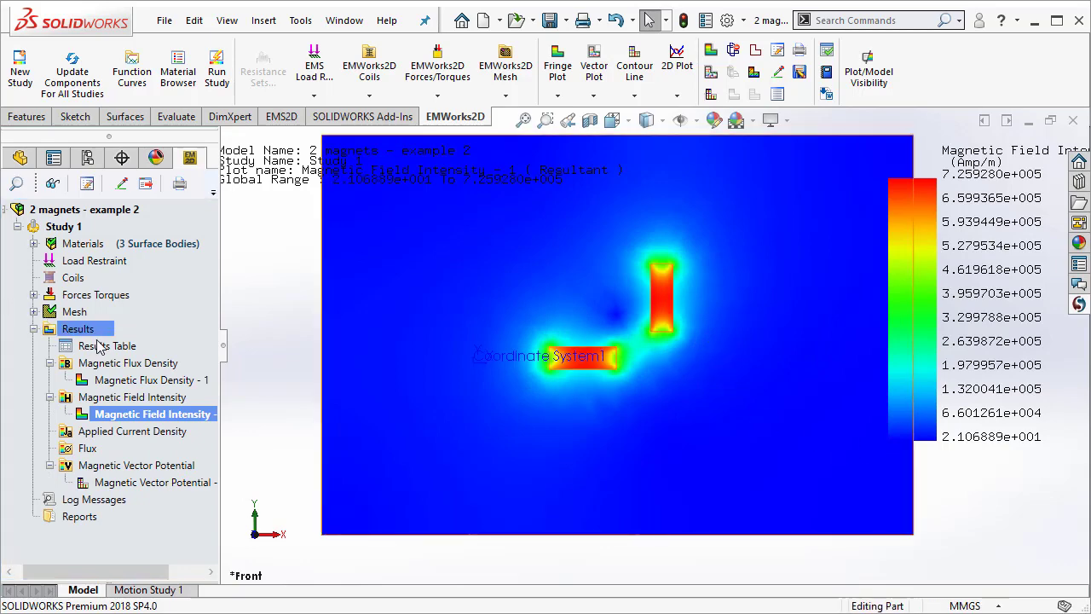
pyautogui.click(50, 398)
pyautogui.click(128, 346)
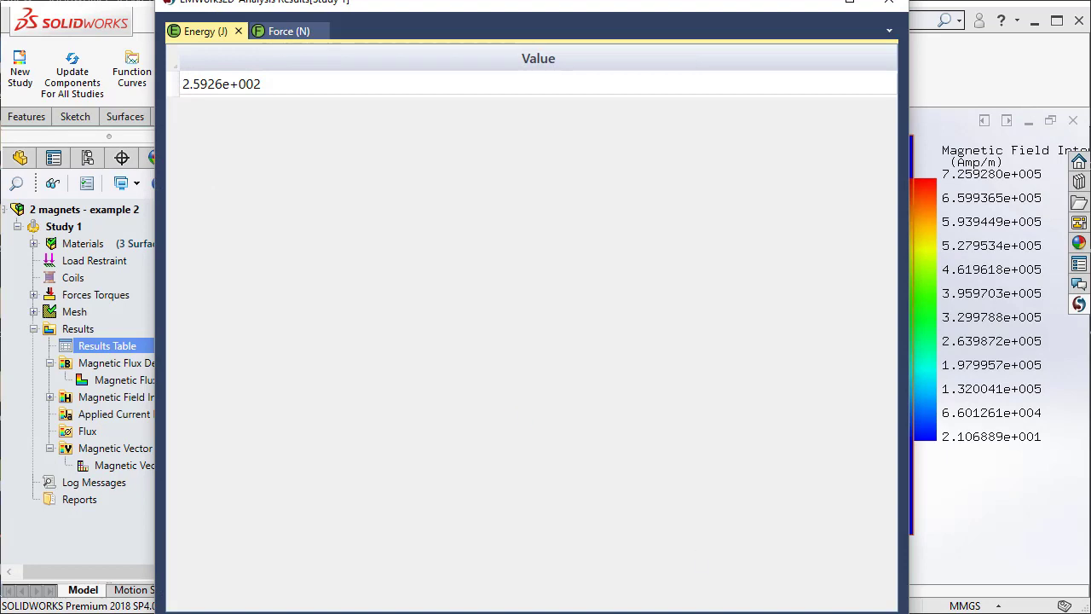
pyautogui.doubleClick(479, 8)
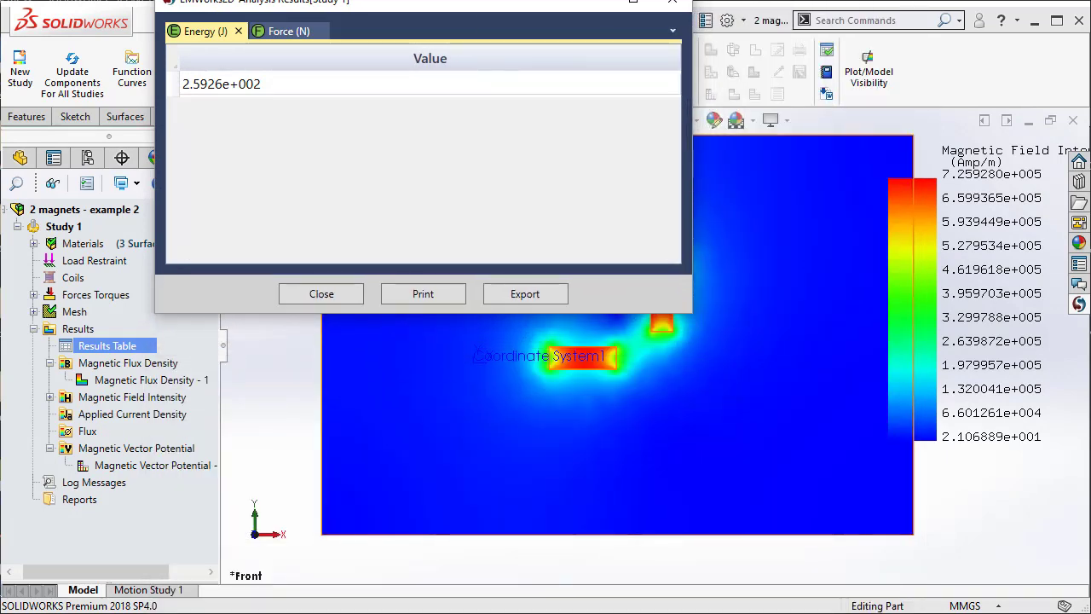
pyautogui.moveTo(479, 8); pyautogui.dragTo(446, 112)
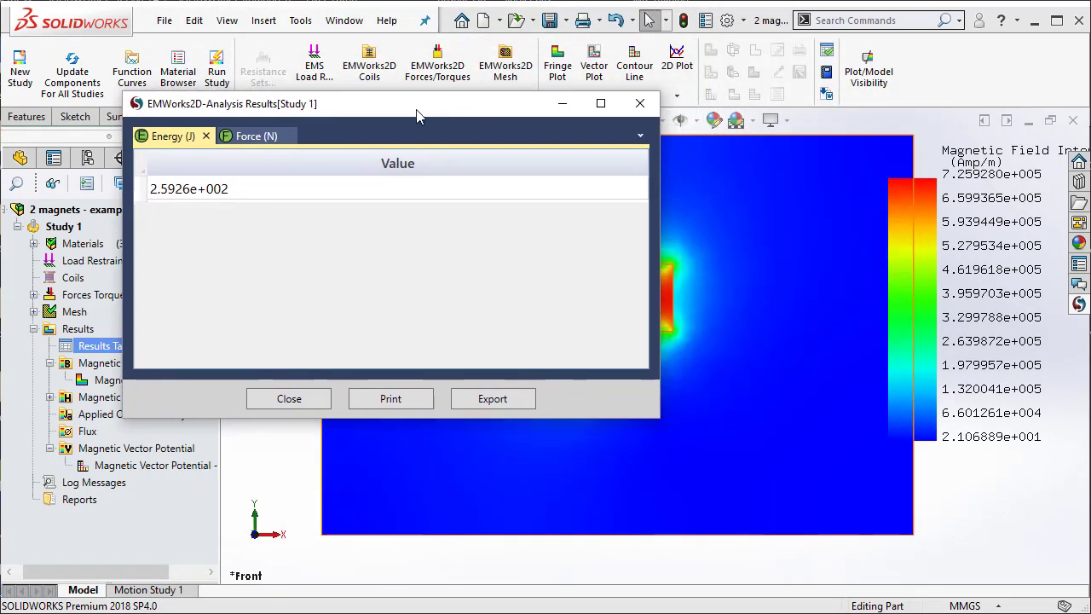
pyautogui.click(255, 140)
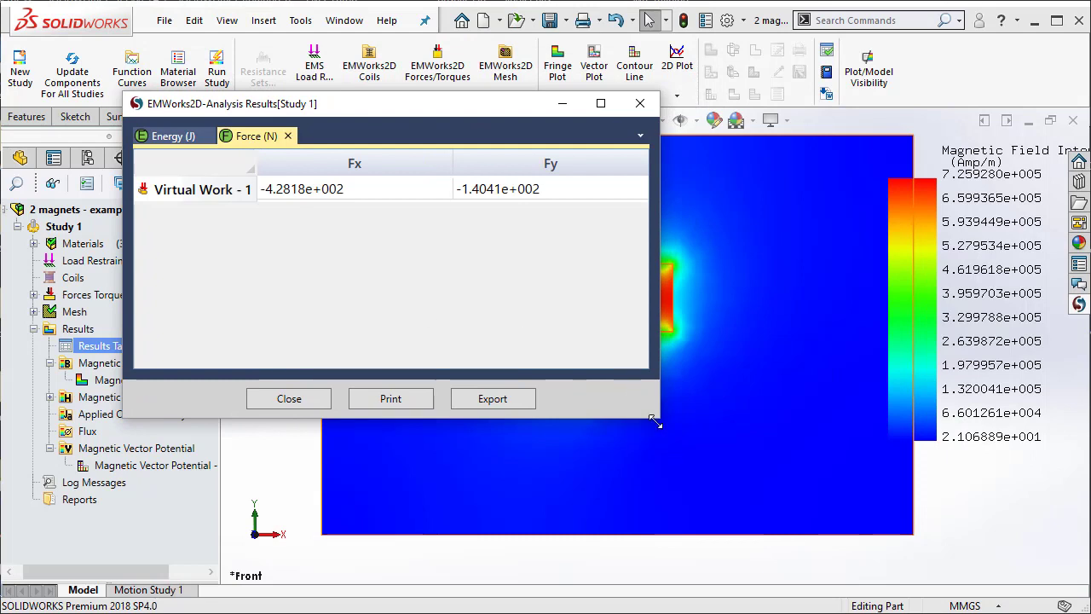
pyautogui.moveTo(659, 418); pyautogui.dragTo(606, 335)
pyautogui.moveTo(360, 128); pyautogui.dragTo(306, 127)
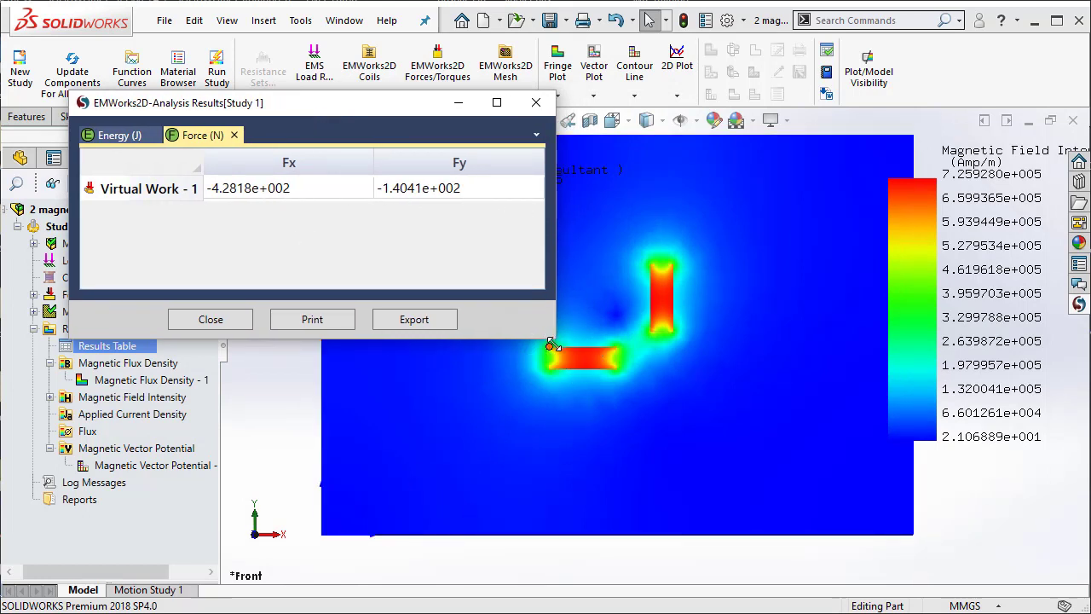
pyautogui.moveTo(555, 346); pyautogui.dragTo(585, 342)
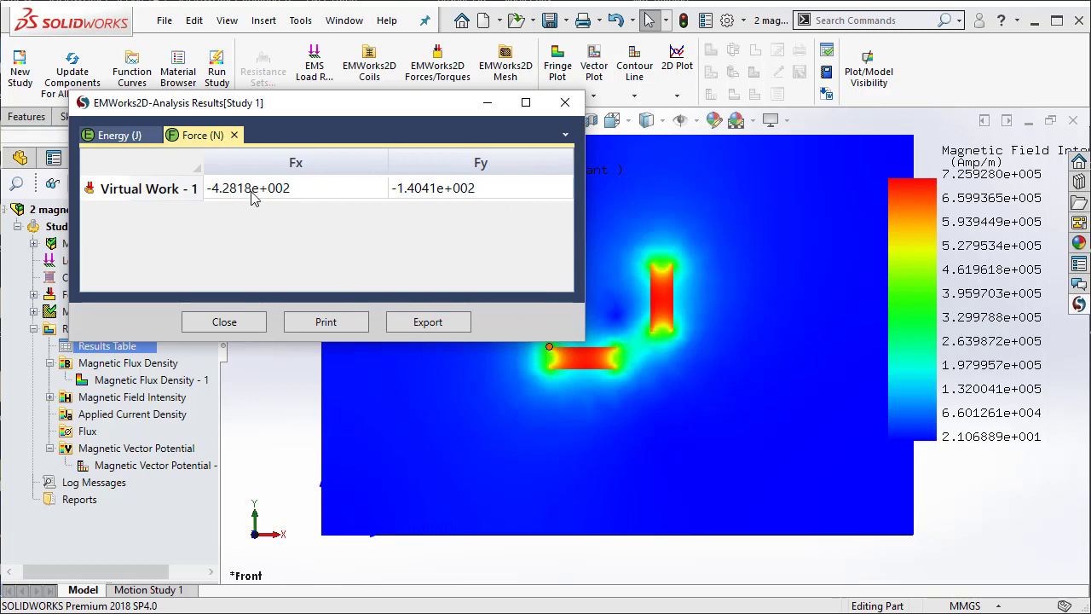
pyautogui.click(252, 197)
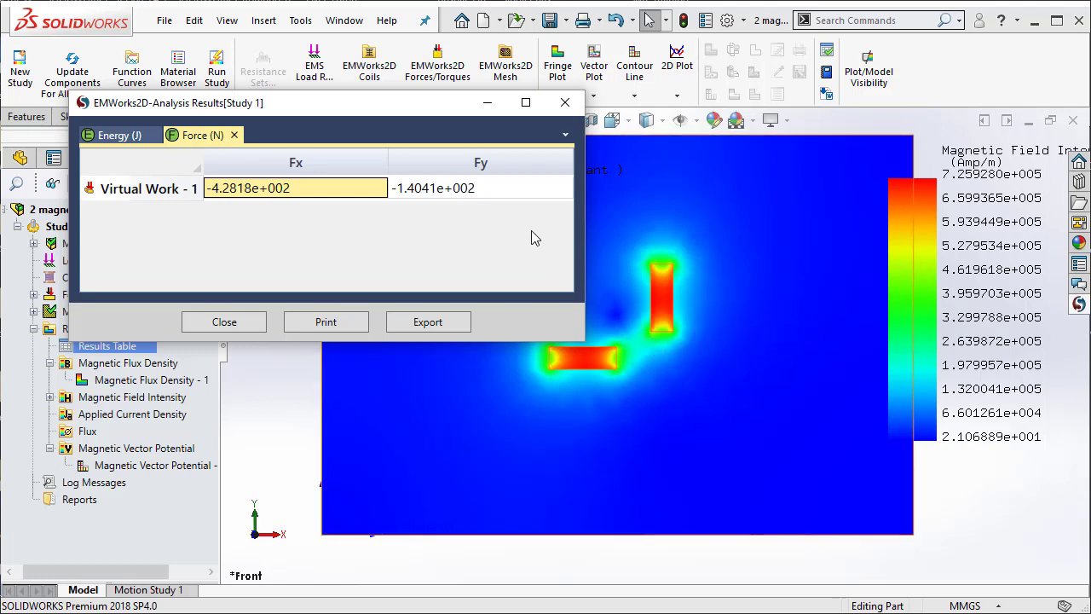
pyautogui.click(460, 197)
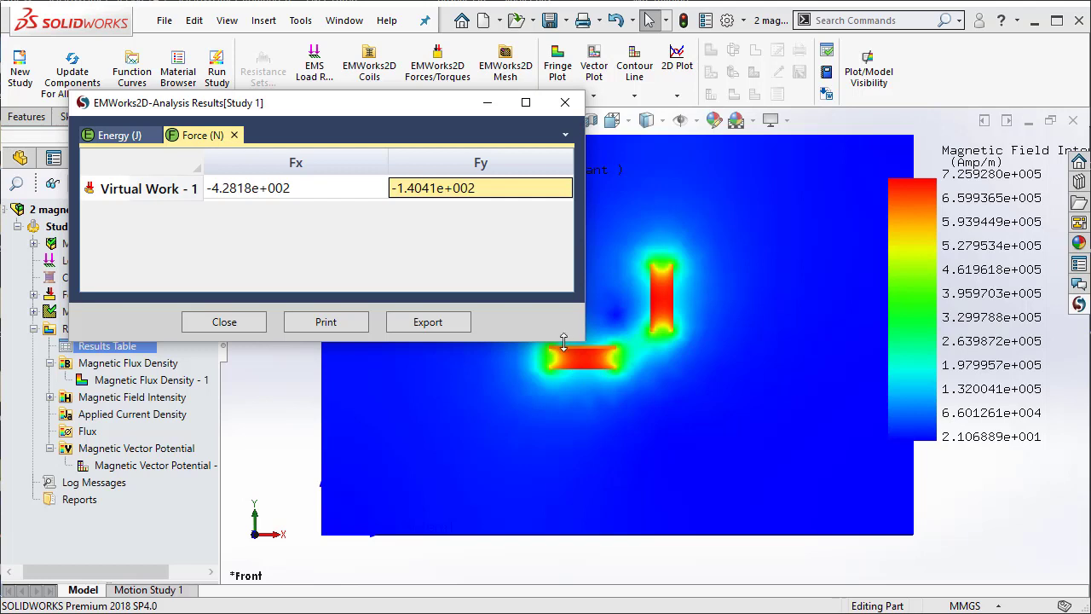
pyautogui.click(292, 194)
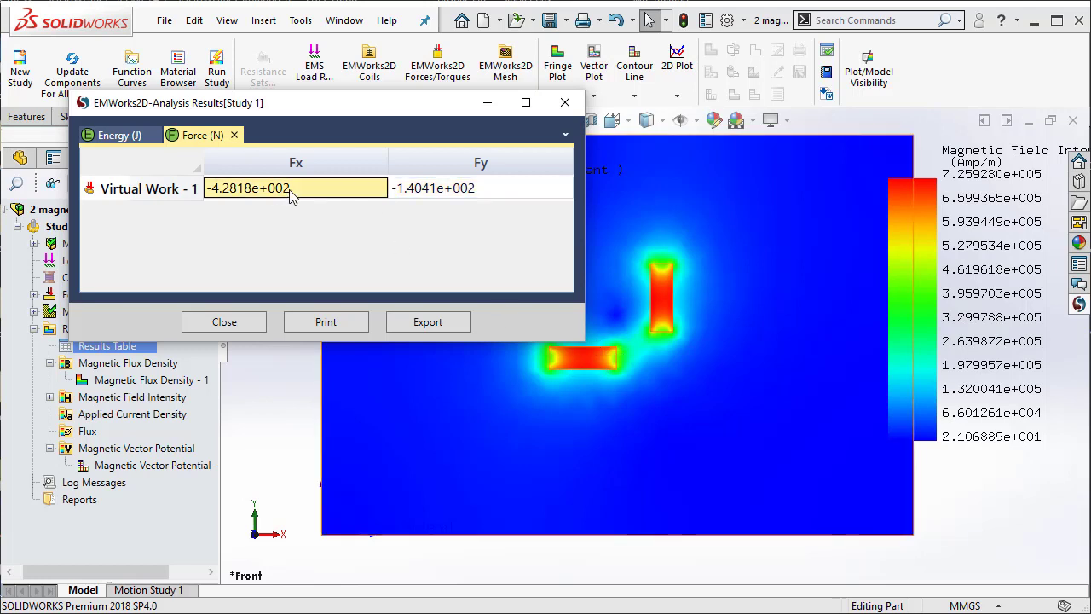
pyautogui.click(419, 196)
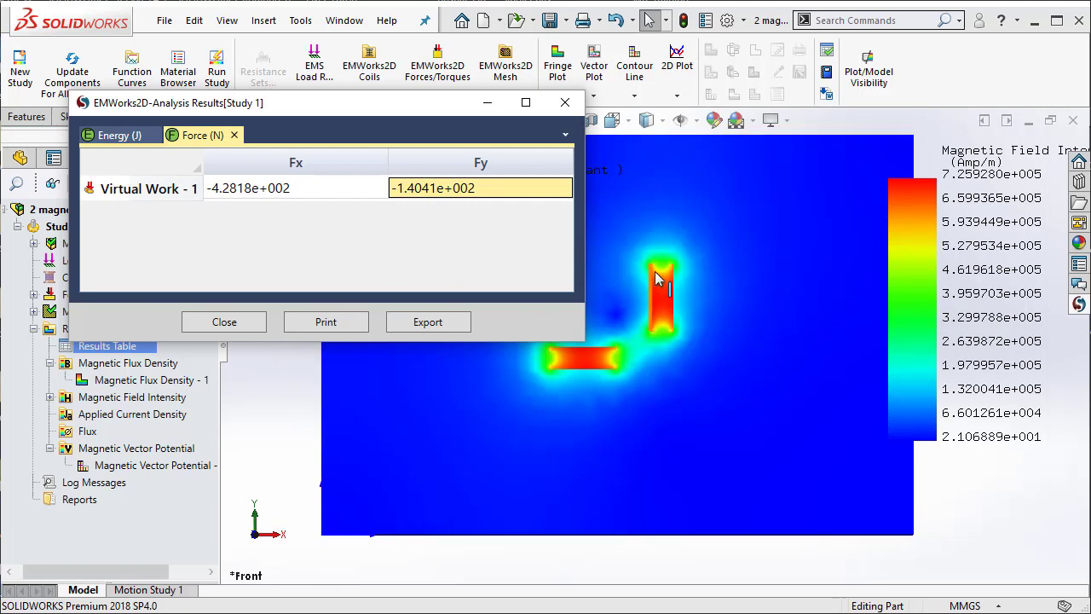